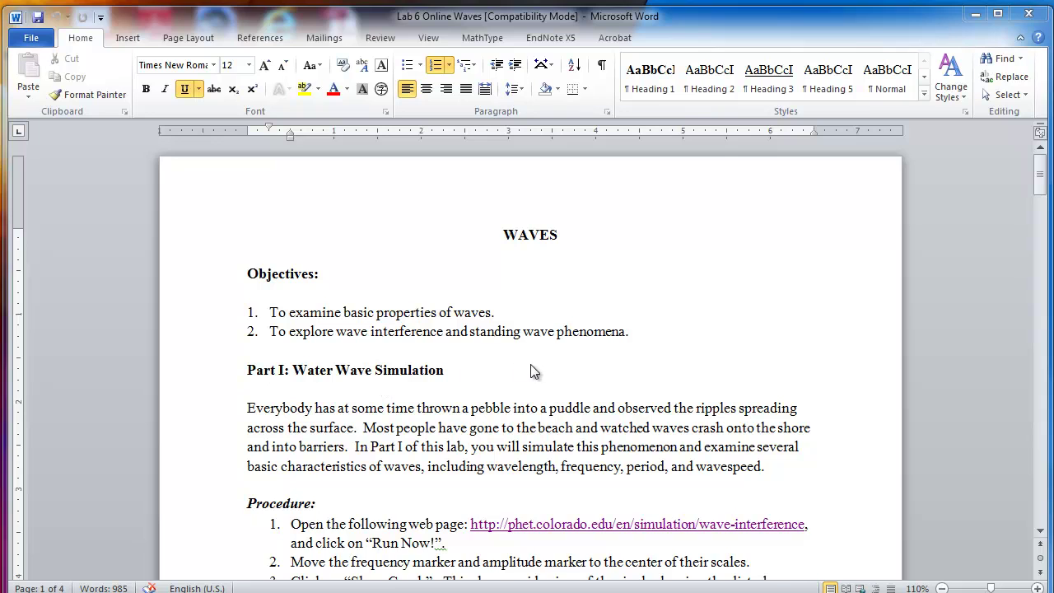
# Step: Open the wave-interference web page linked in step 1 of the lab procedure and run the simulation
pyautogui.scroll(-1, 598, 346)
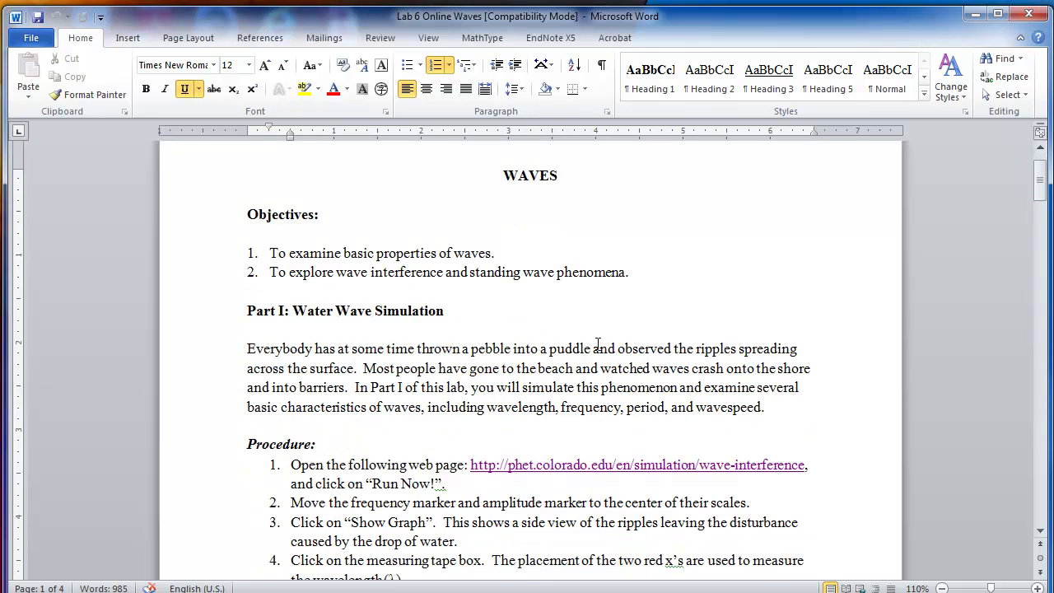
pyautogui.click(695, 466)
pyautogui.keyDown('ctrl'); pyautogui.click(695, 465); pyautogui.keyUp('ctrl')
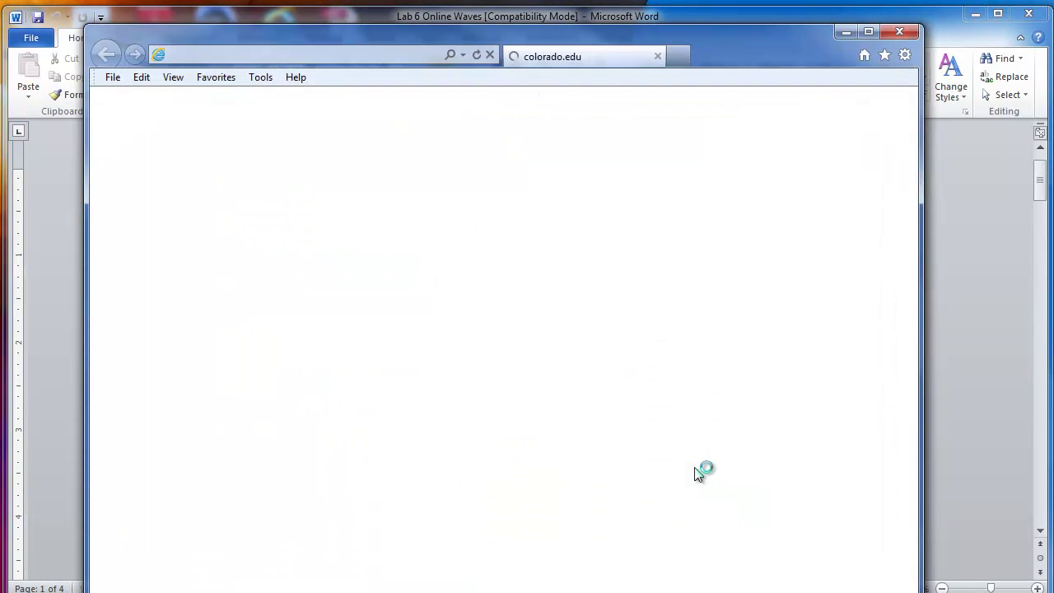
pyautogui.click(868, 31)
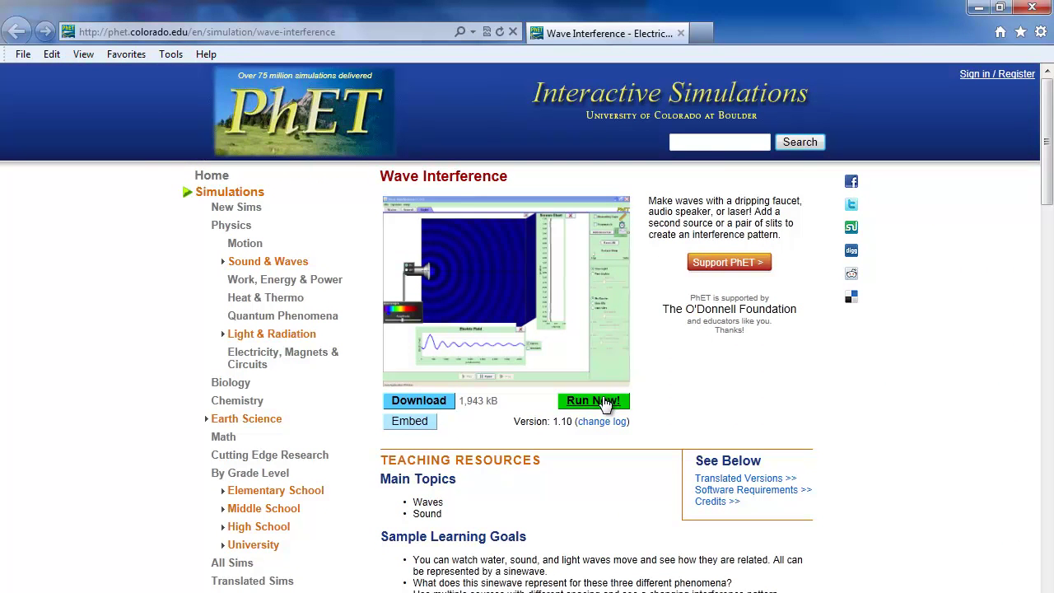
pyautogui.click(605, 402)
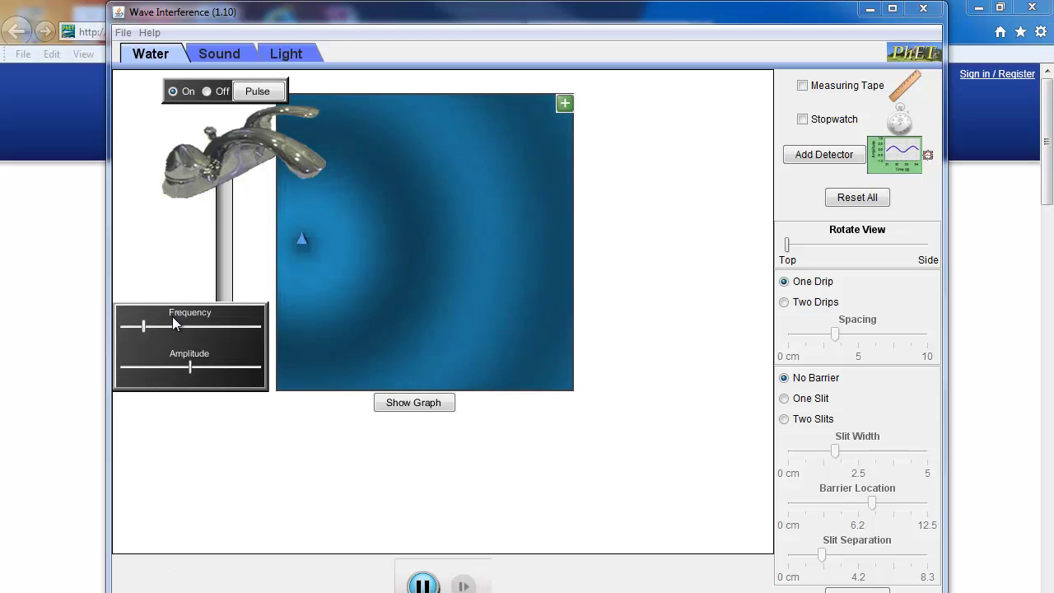
# Step: Set the water drip frequency to the middle of its scale and show the water level graph
pyautogui.moveTo(142, 327); pyautogui.dragTo(190, 336)
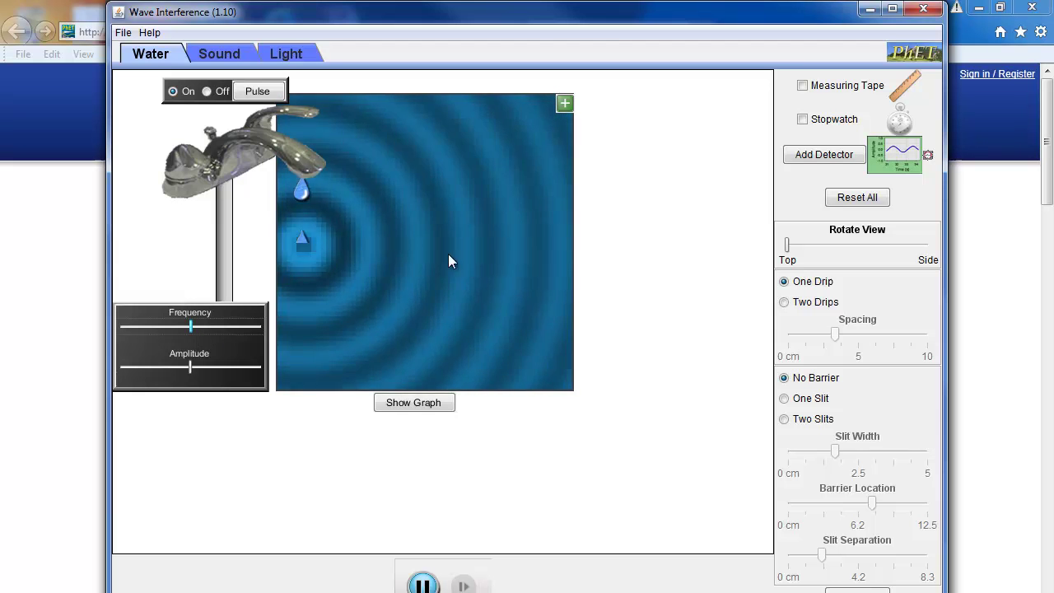
pyautogui.click(417, 404)
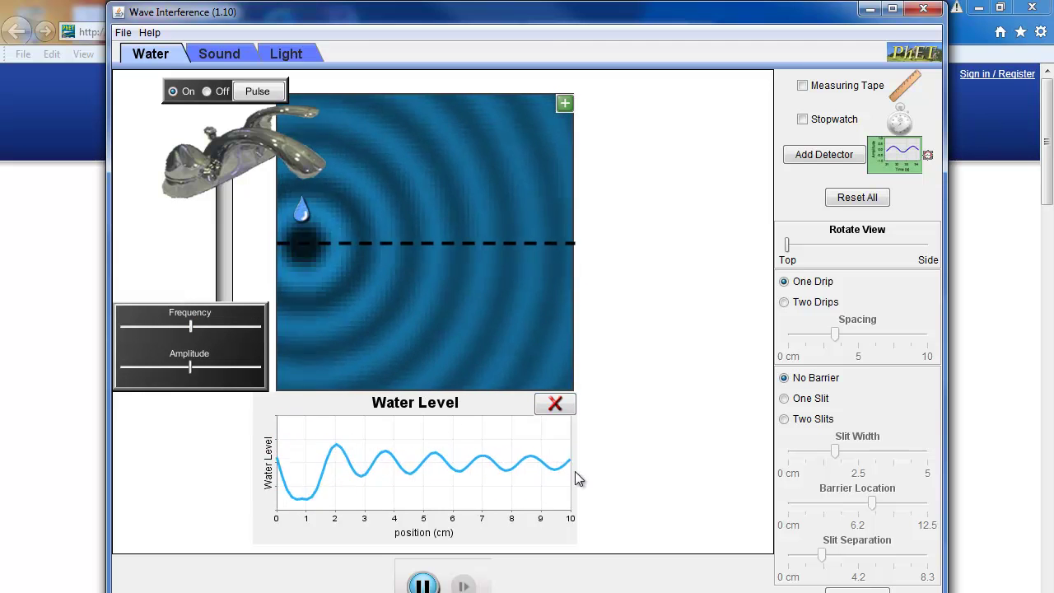
# Step: Show the measuring tape, place it above the dashed line in the water, and shorten it to about 2.11 cm
pyautogui.click(804, 89)
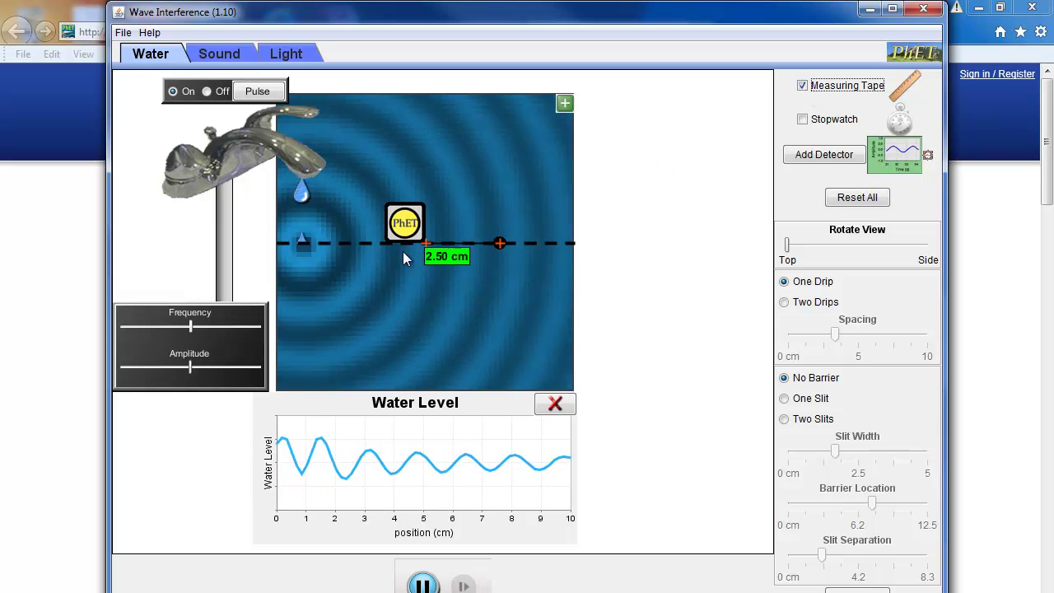
pyautogui.moveTo(406, 225); pyautogui.dragTo(407, 165)
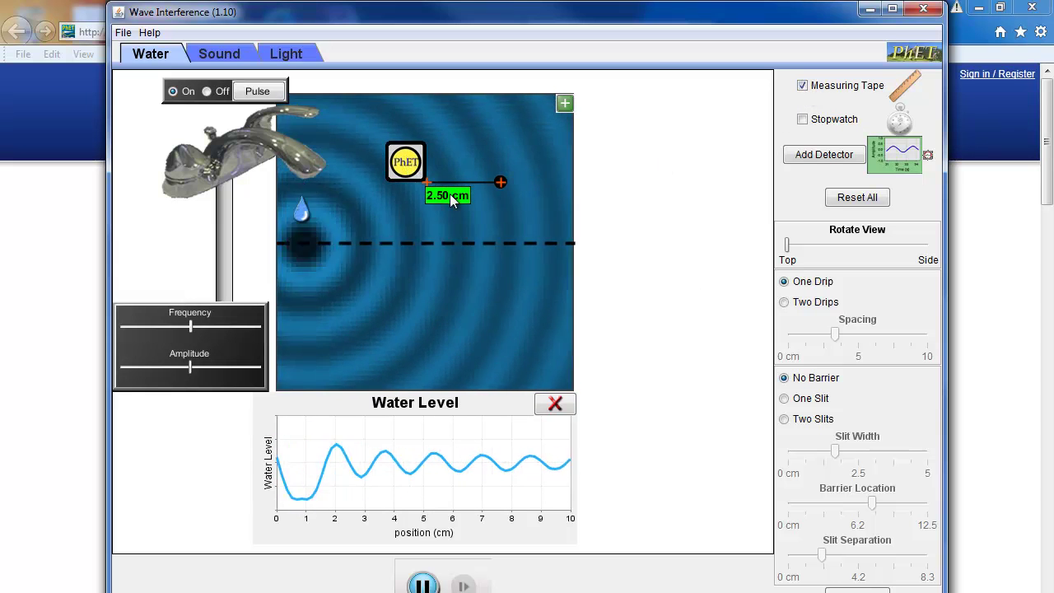
pyautogui.moveTo(500, 182)
pyautogui.mouseDown()
pyautogui.moveTo(537, 183)
pyautogui.moveTo(498, 184)
pyautogui.mouseUp()
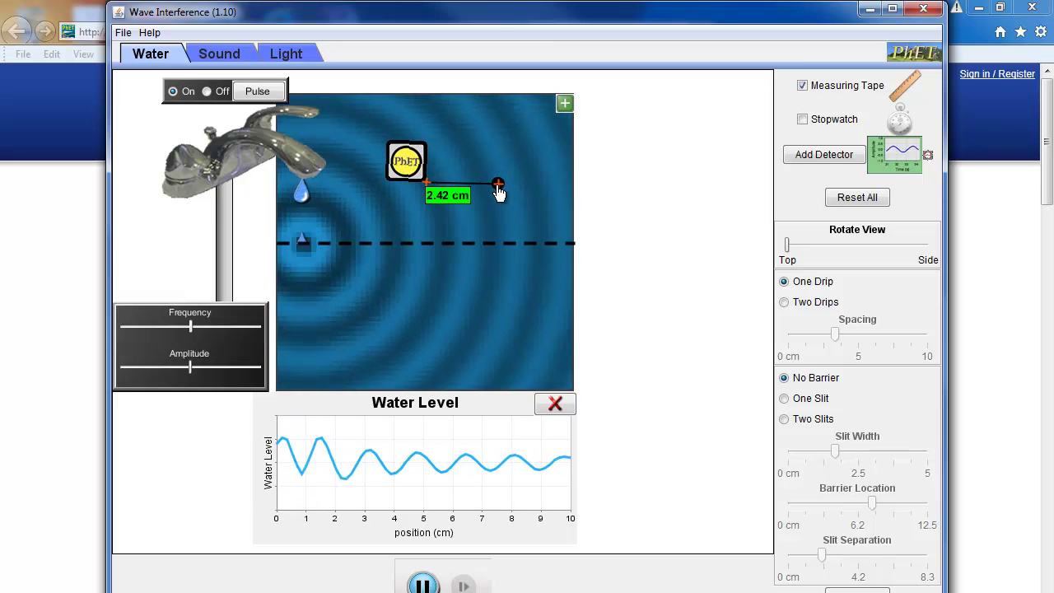
pyautogui.moveTo(484, 187); pyautogui.dragTo(489, 189)
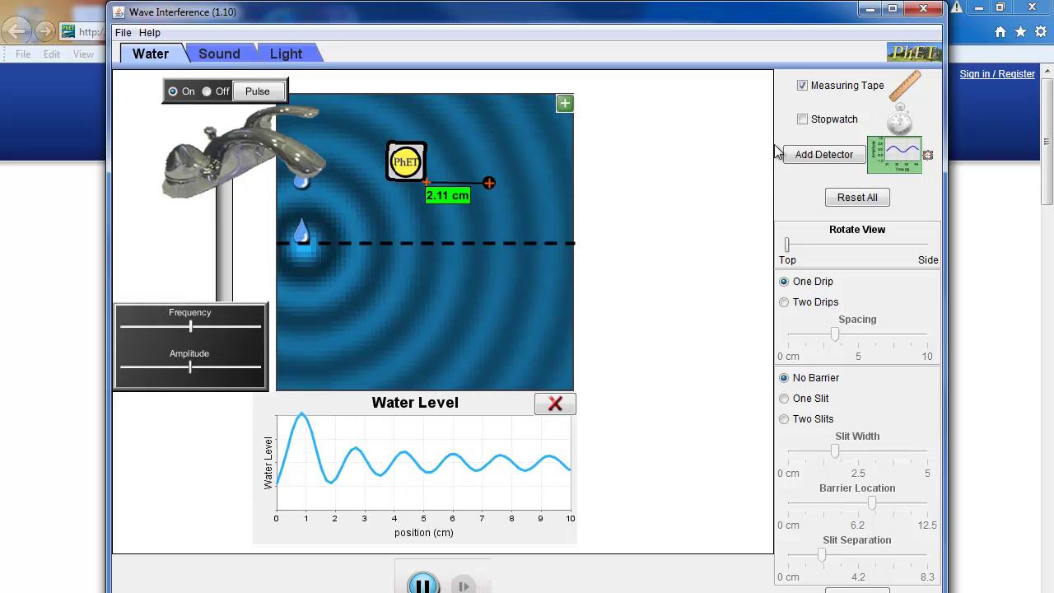
# Step: Add a detector and move its graph and the measuring tape to the white area beside the water
pyautogui.click(824, 155)
pyautogui.moveTo(283, 315); pyautogui.dragTo(669, 302)
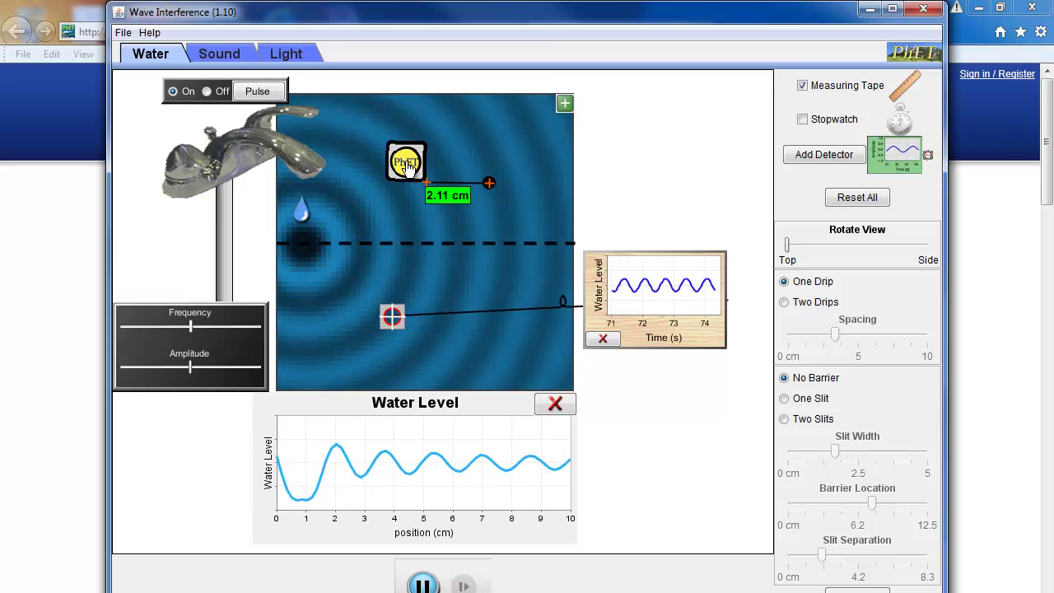
pyautogui.moveTo(422, 169); pyautogui.dragTo(661, 160)
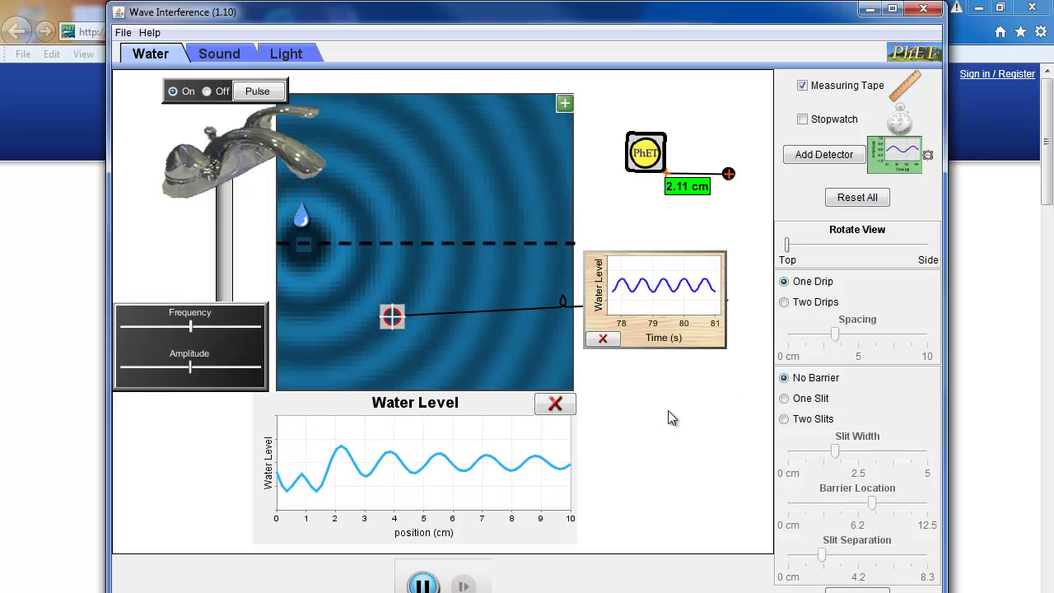
# Step: Pause the simulation and rotate the view fully to Side
pyautogui.click(421, 584)
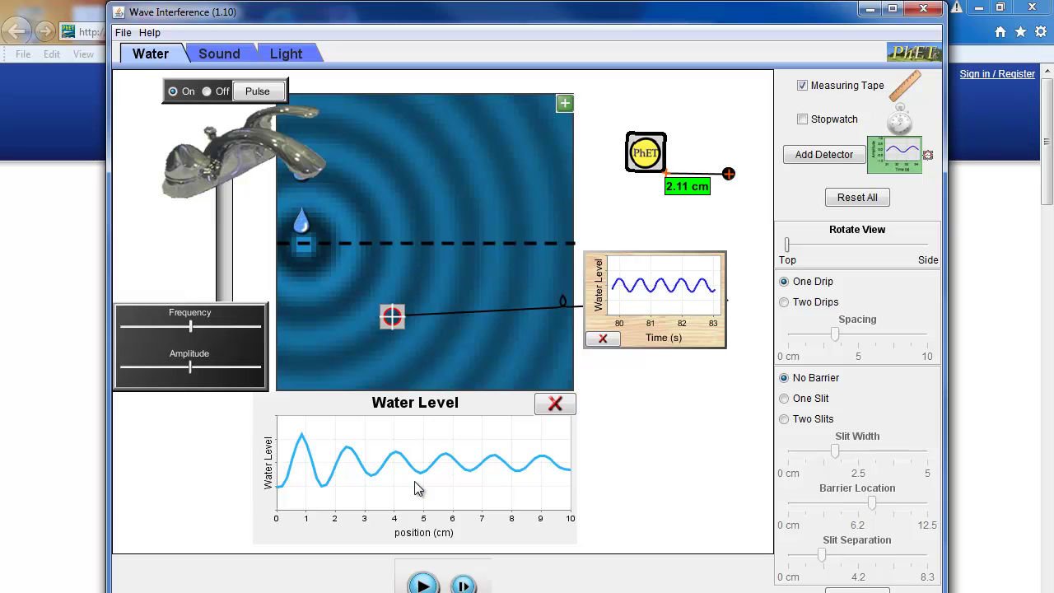
pyautogui.click(786, 247)
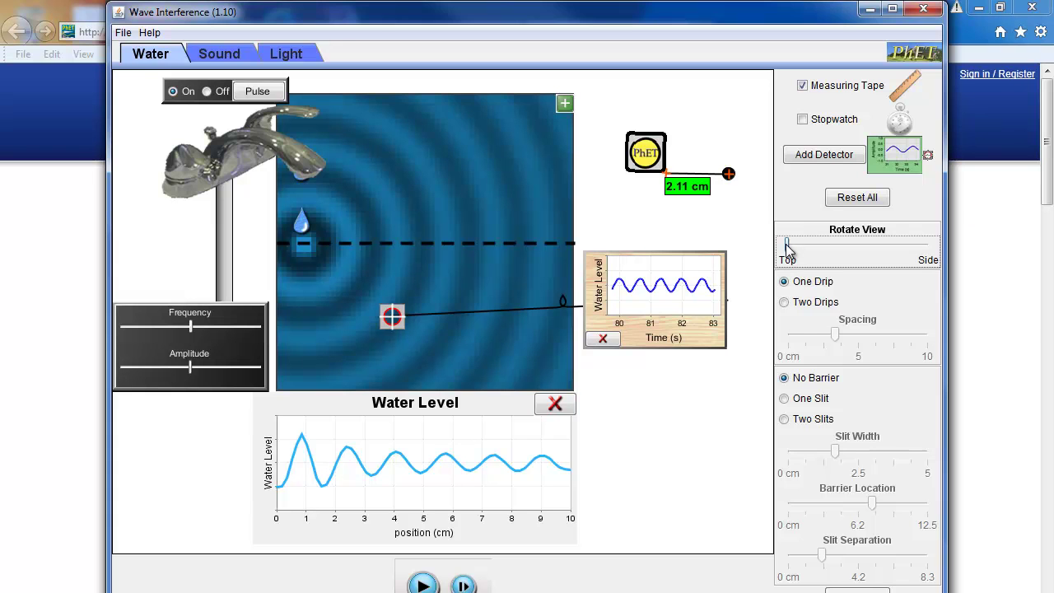
pyautogui.moveTo(786, 247); pyautogui.dragTo(938, 262)
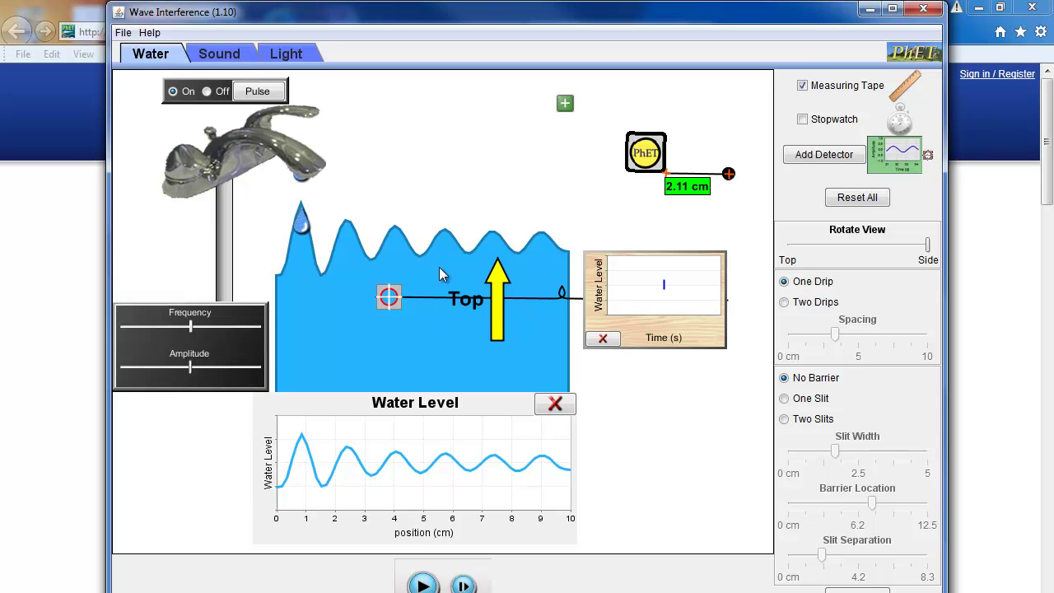
# Step: Measure the wavelength by placing one end of the measuring tape on a crest near the faucet and the other on the next crest
pyautogui.moveTo(650, 155); pyautogui.dragTo(381, 166)
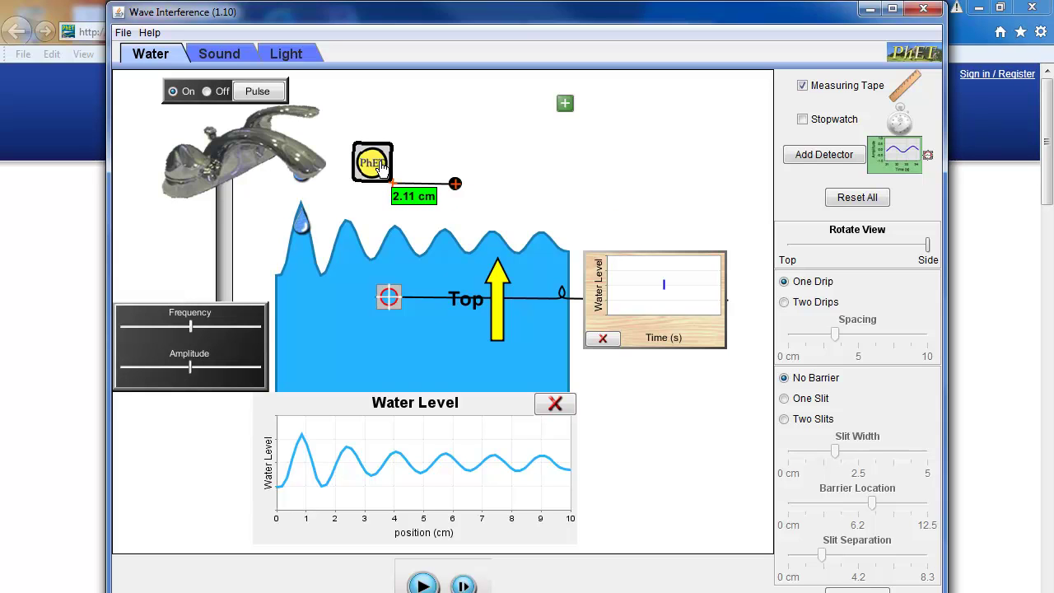
pyautogui.moveTo(381, 166); pyautogui.dragTo(380, 166)
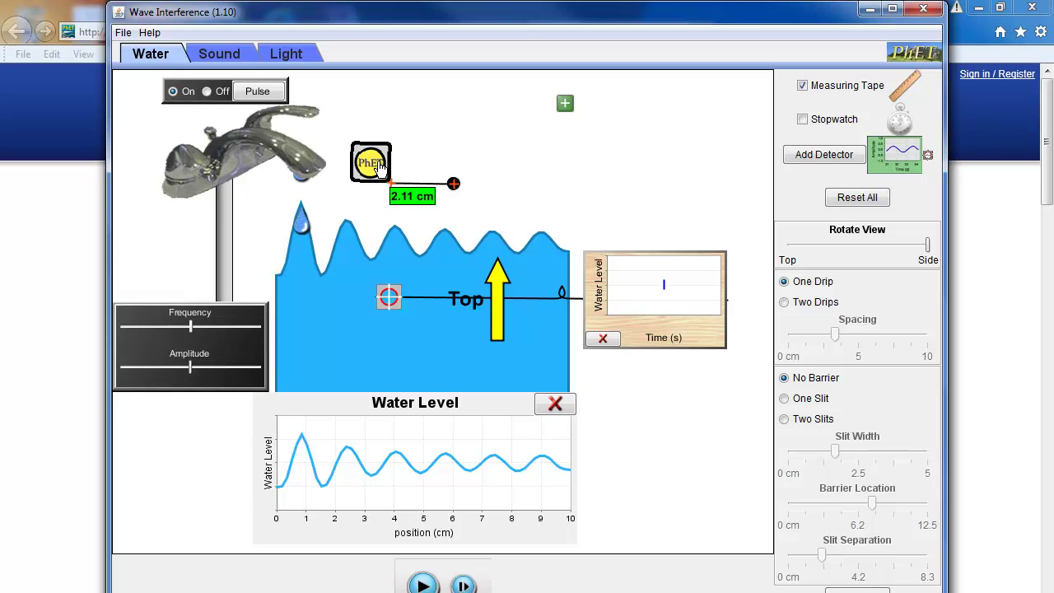
pyautogui.moveTo(379, 166); pyautogui.dragTo(335, 204)
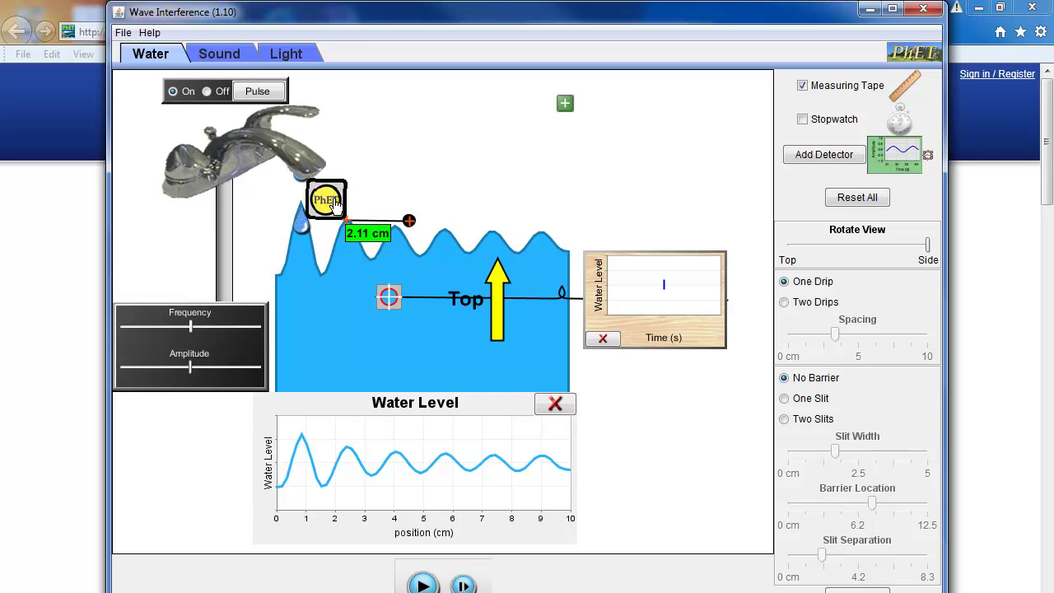
pyautogui.moveTo(409, 221); pyautogui.dragTo(397, 221)
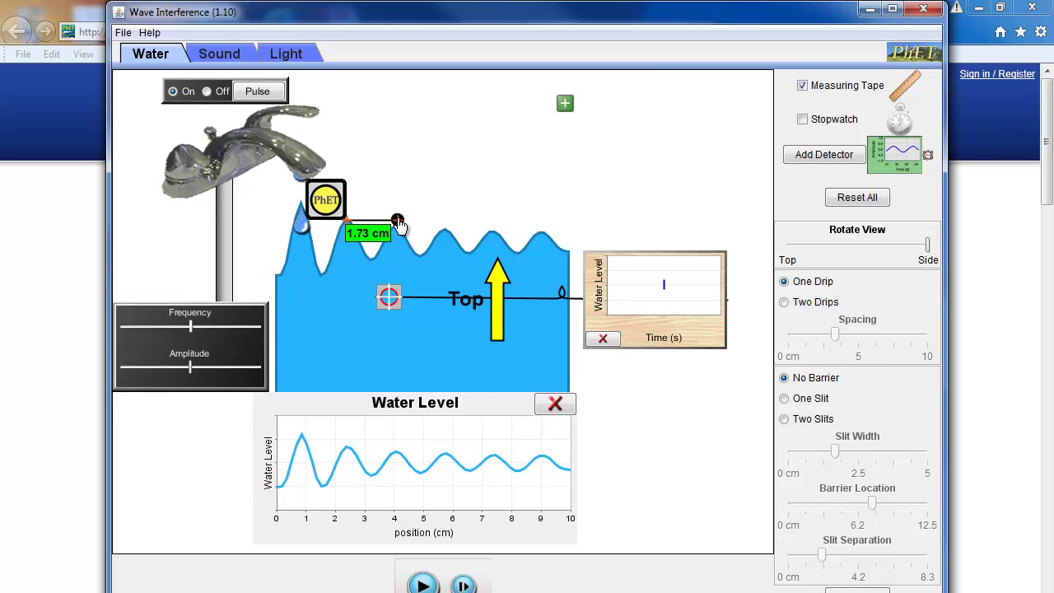
pyautogui.moveTo(398, 222); pyautogui.dragTo(397, 222)
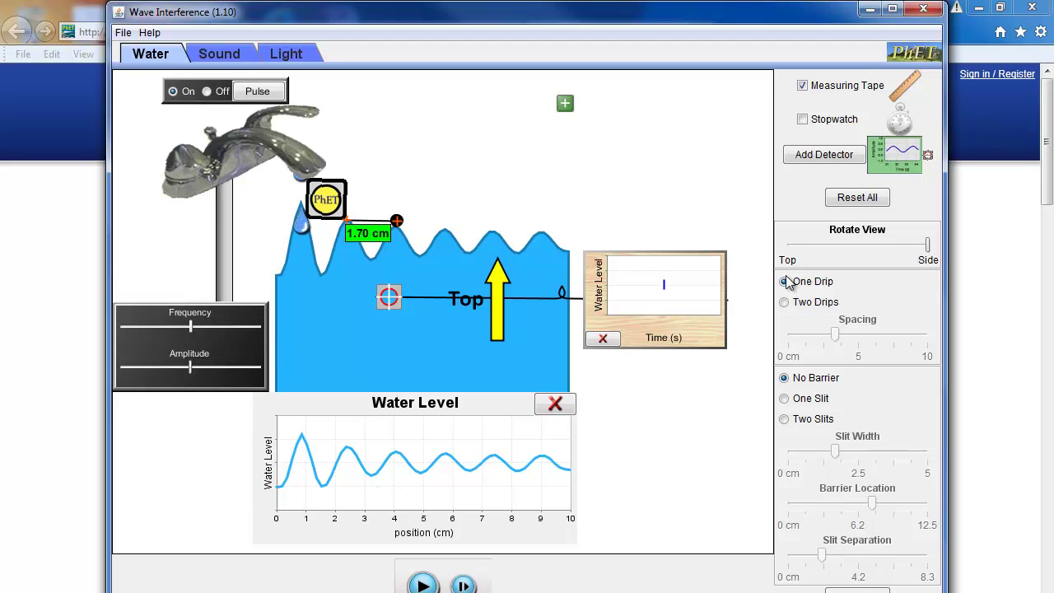
# Step: Rotate the view back to Top and run the simulation until the detector plots several waves, pausing it again
pyautogui.moveTo(929, 247); pyautogui.dragTo(782, 250)
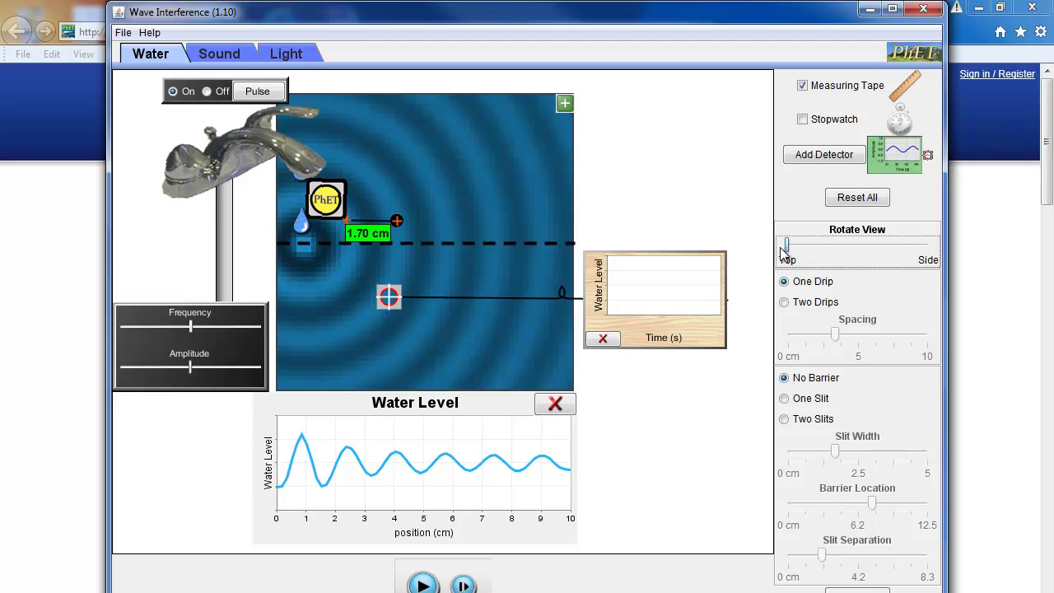
pyautogui.click(423, 584)
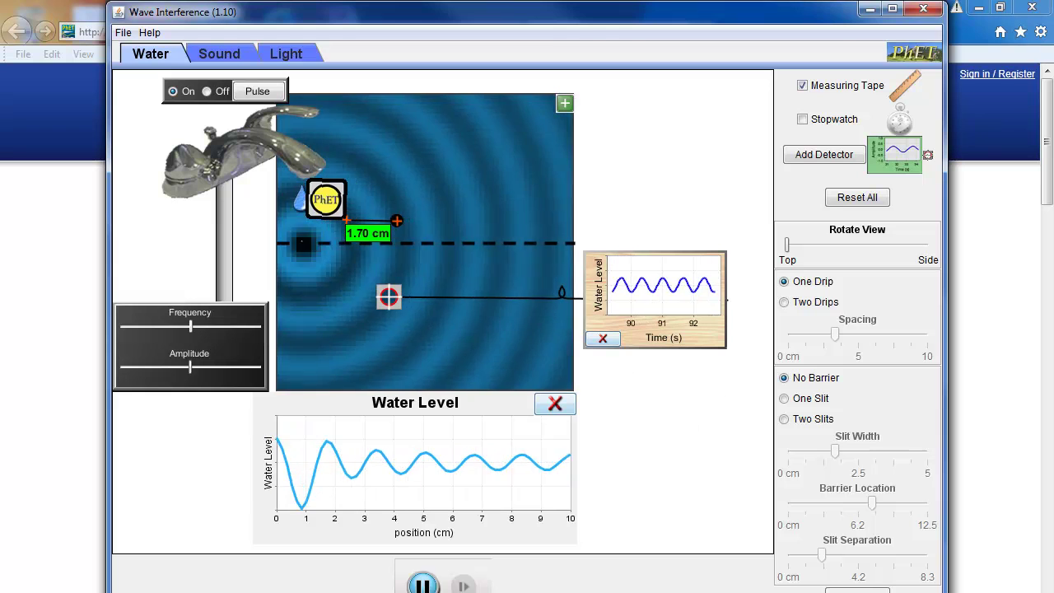
pyautogui.press('space')
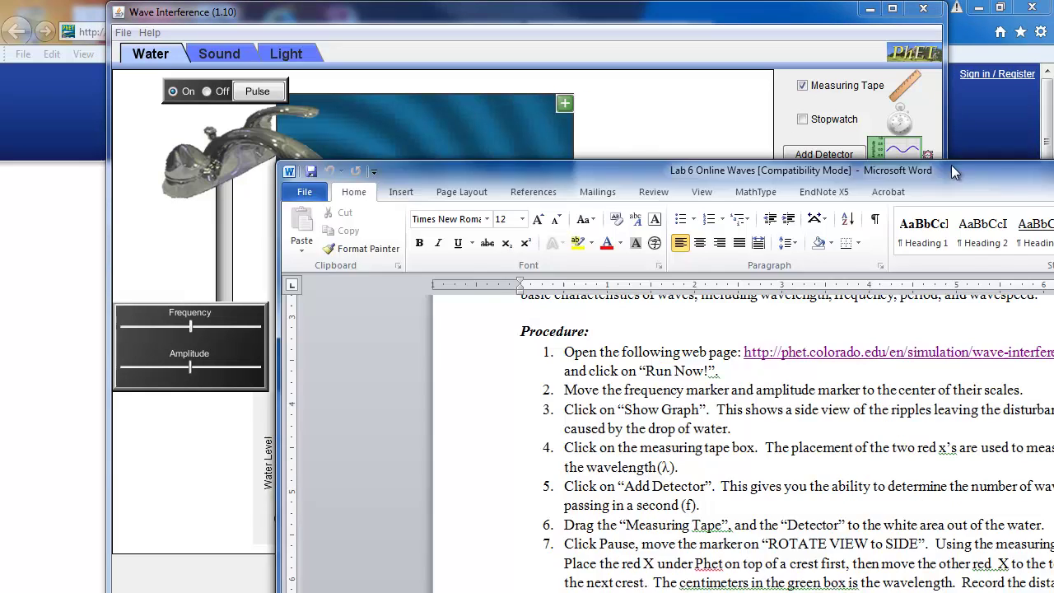
# Step: In the Word lab document, record wavelength 1.70 and frequency 1.5 in the Middle Position row of Table 1
pyautogui.moveTo(950, 165); pyautogui.dragTo(720, 21)
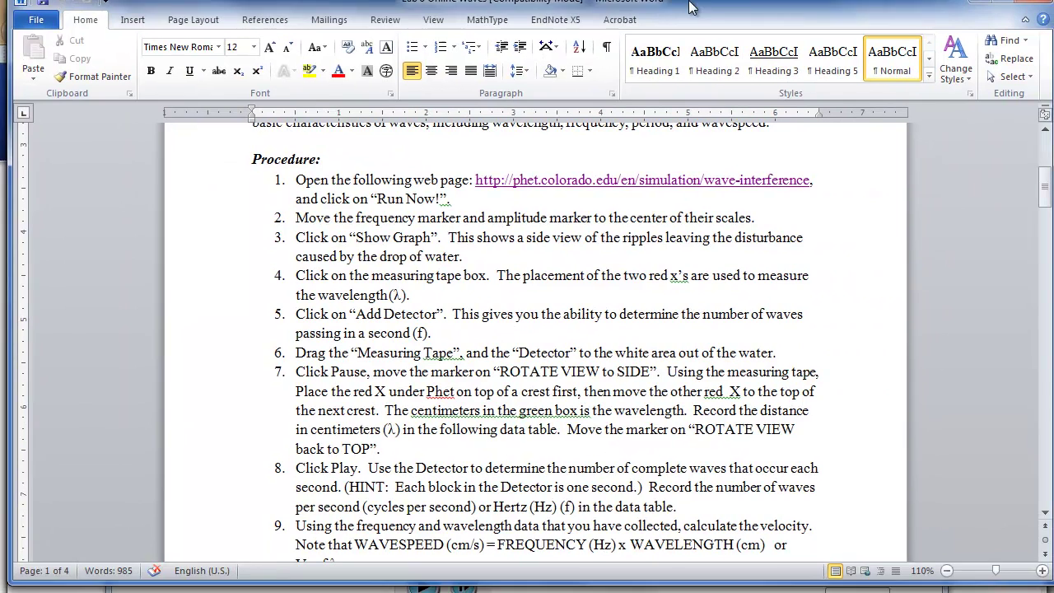
pyautogui.scroll(-10, 462, 472)
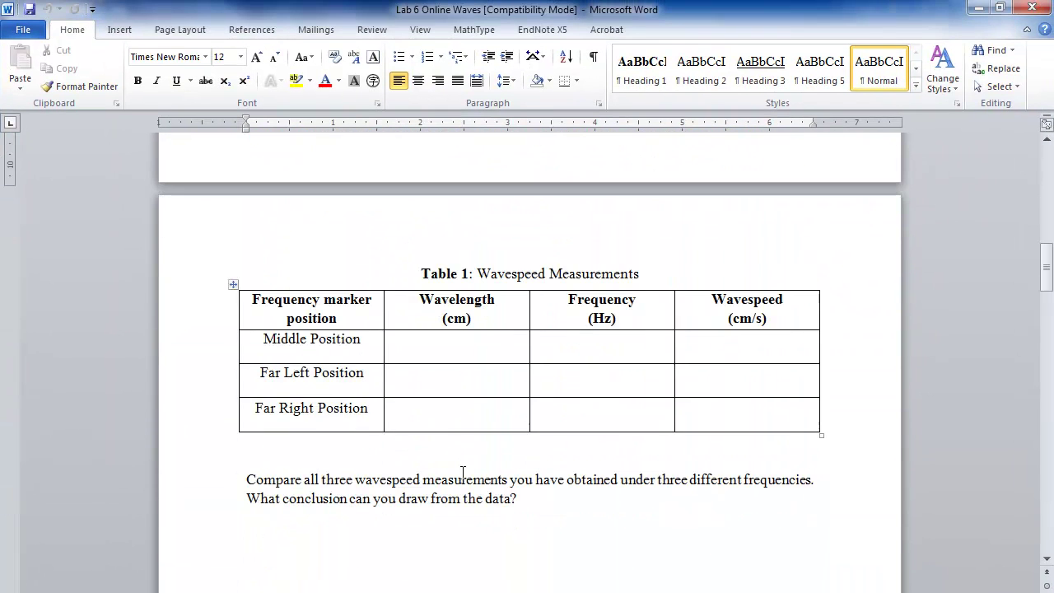
pyautogui.click(476, 350)
pyautogui.write('1.70')
pyautogui.click(609, 341)
pyautogui.write('1.5')
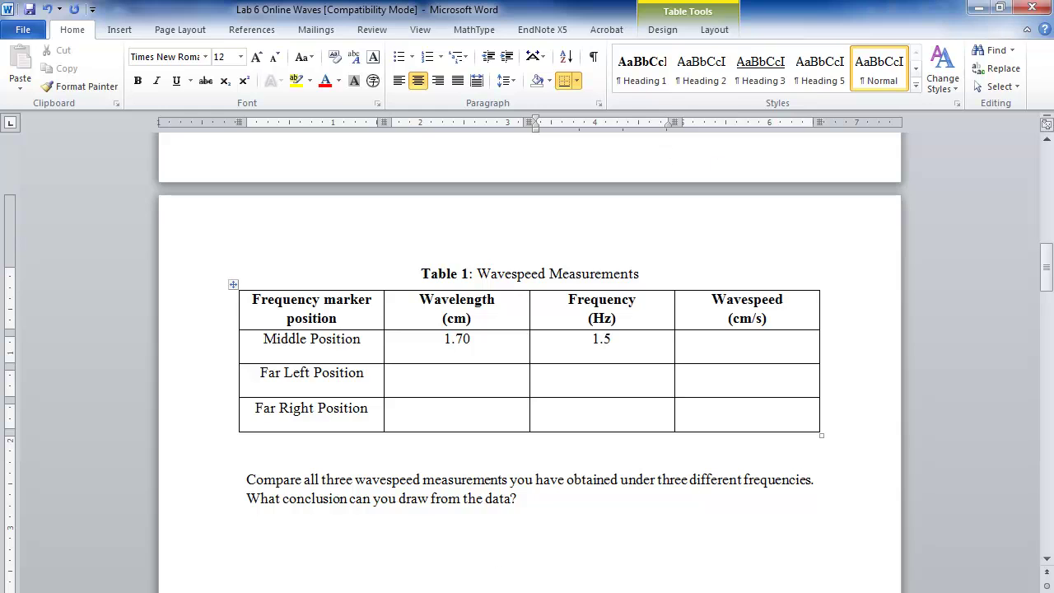
# Step: Switch back to the Wave Interference simulation, resume it, and set the frequency to the minimum of its scale
pyautogui.hotkey('alt', 'Tab')
pyautogui.click(422, 584)
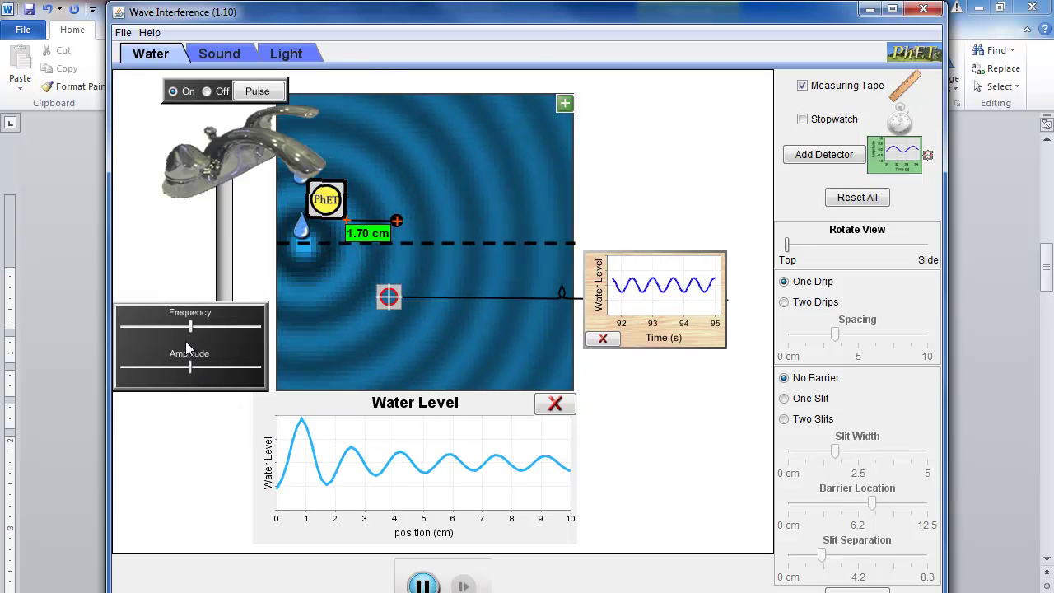
pyautogui.moveTo(190, 326); pyautogui.dragTo(114, 331)
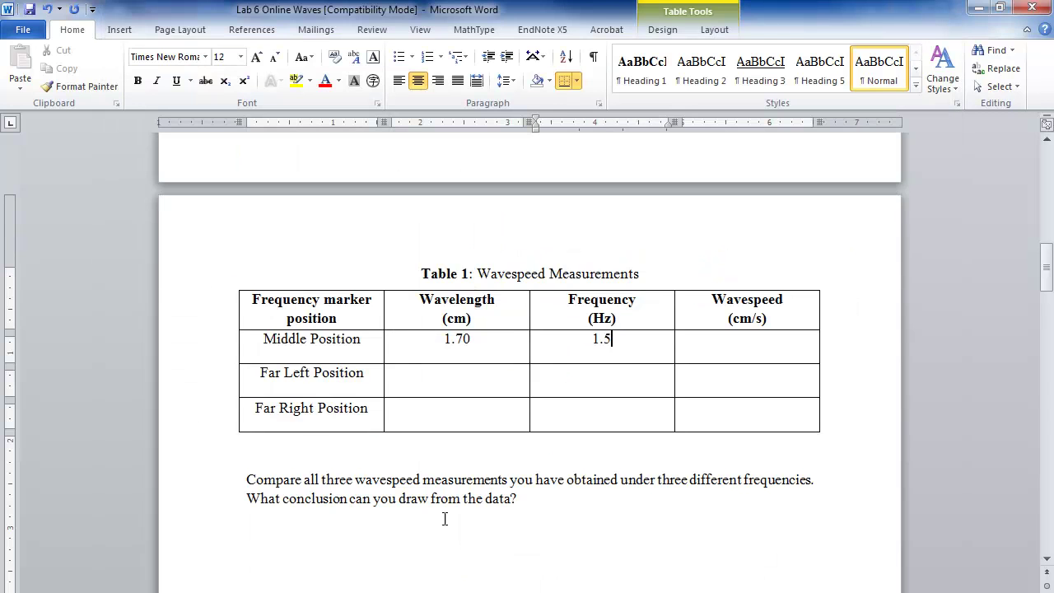
# Step: Check procedure step 10 in the Word document for the frequency marker position and compare it with the Far Left Position row of Table 1
pyautogui.scroll(8, 443, 518)
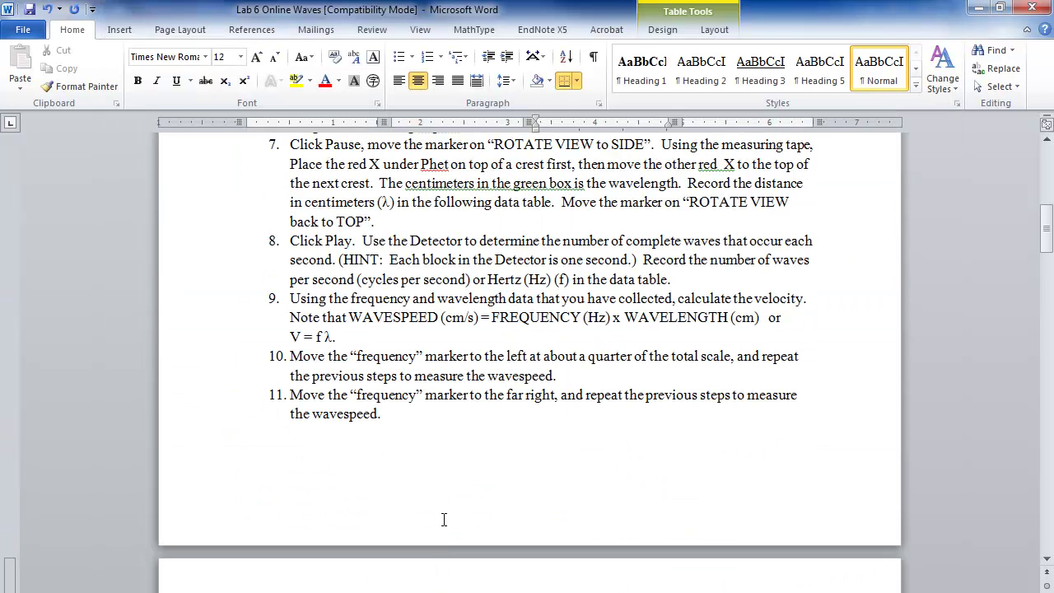
pyautogui.scroll(-3, 444, 519)
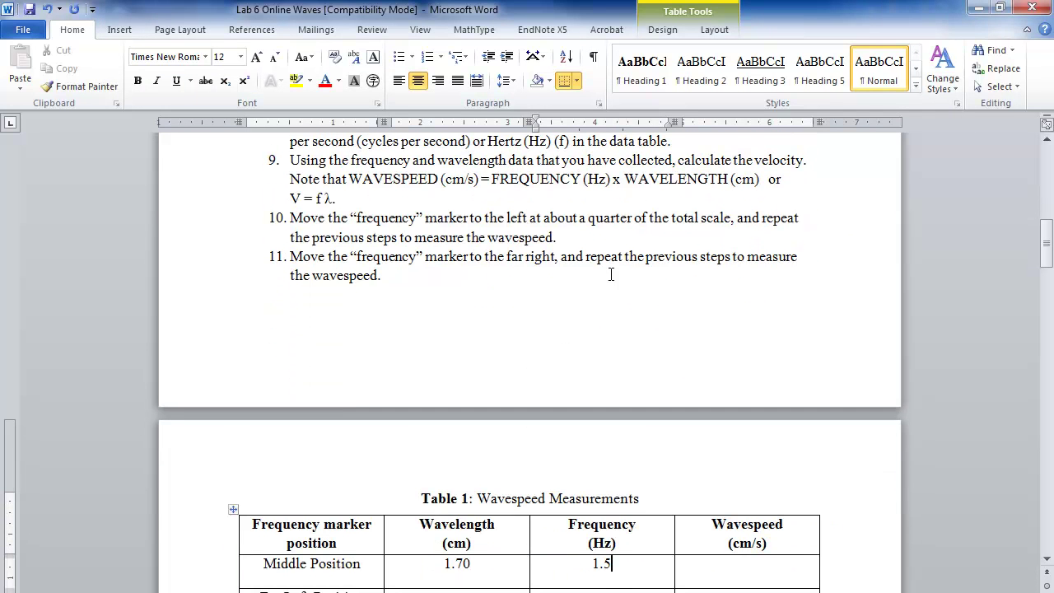
pyautogui.moveTo(508, 218); pyautogui.dragTo(716, 221)
pyautogui.scroll(-3, 668, 264)
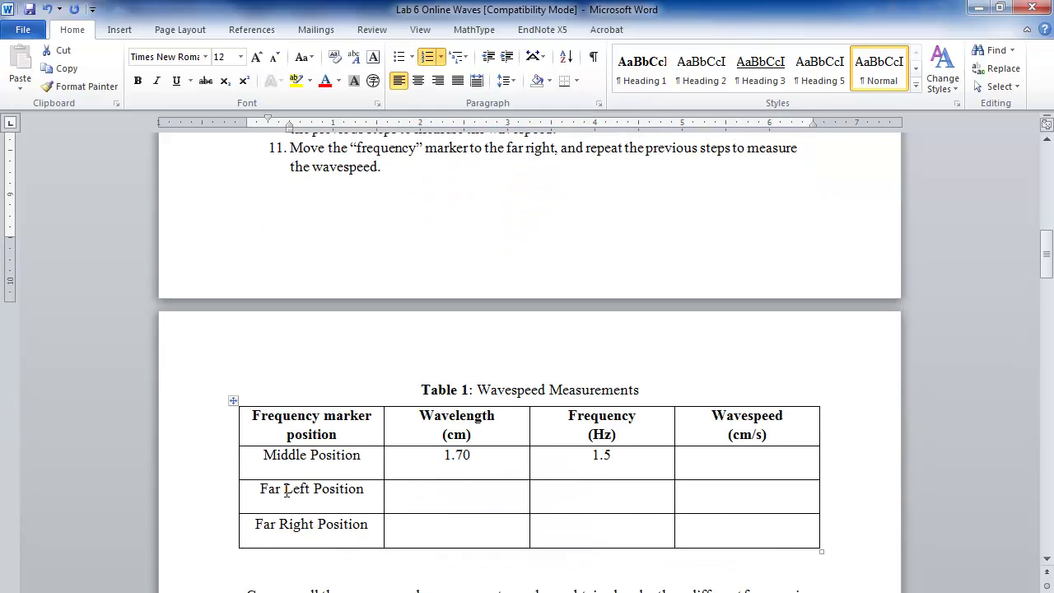
pyautogui.moveTo(285, 489); pyautogui.dragTo(260, 489)
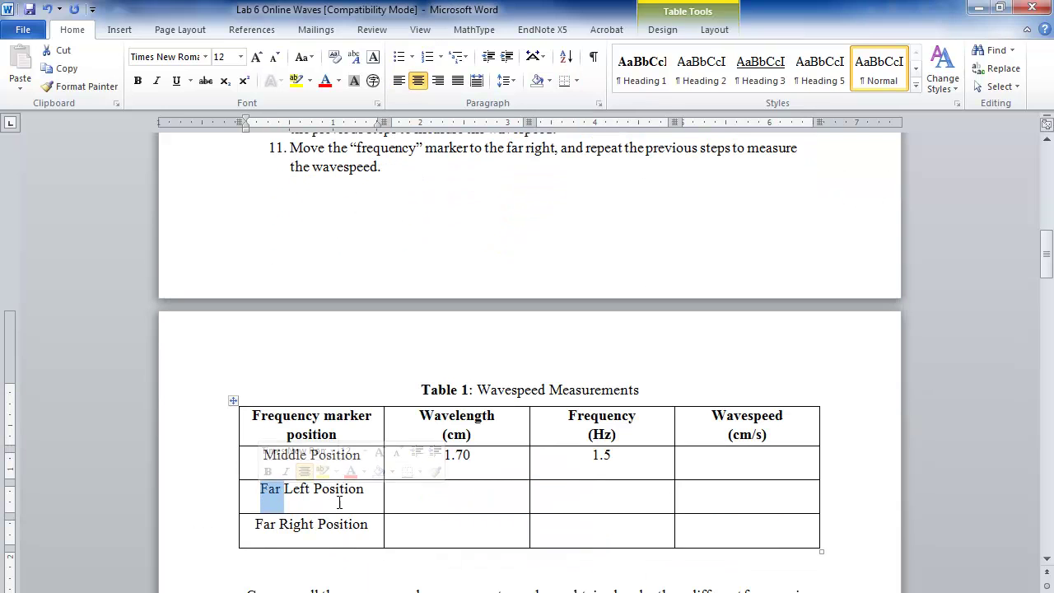
# Step: Return to the Wave Interference simulation, set the frequency to about a quarter of its scale, and pause once the detector plots the waves
pyautogui.hotkey('alt', 'Tab')
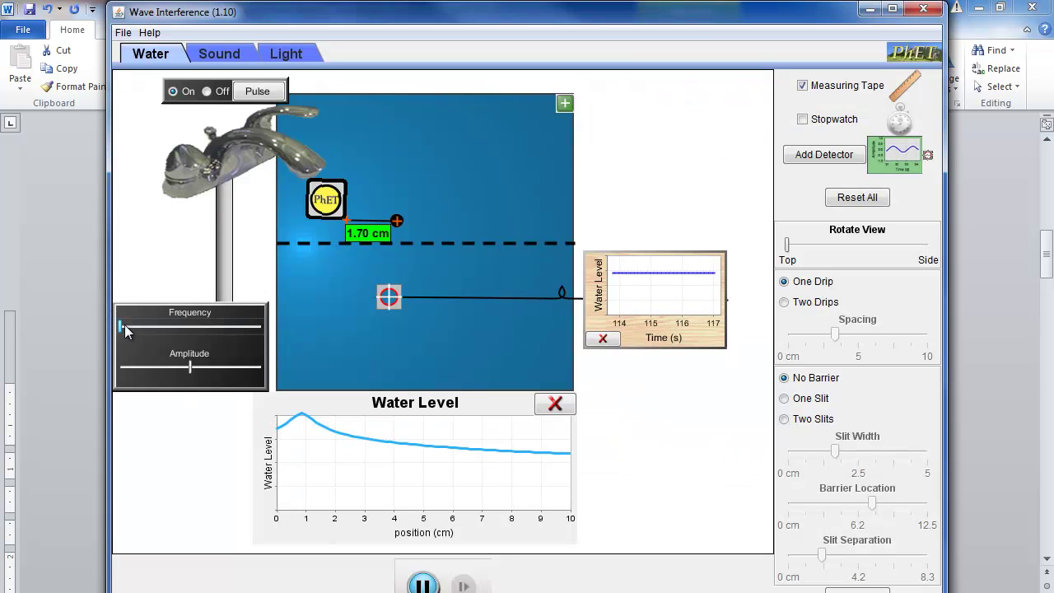
pyautogui.moveTo(120, 327); pyautogui.dragTo(152, 338)
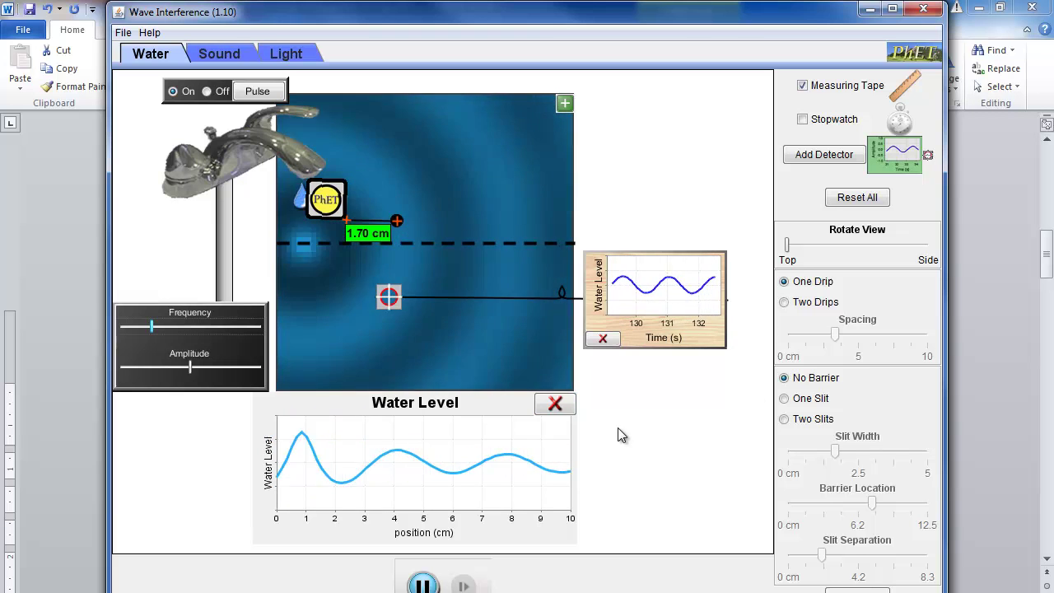
pyautogui.click(423, 584)
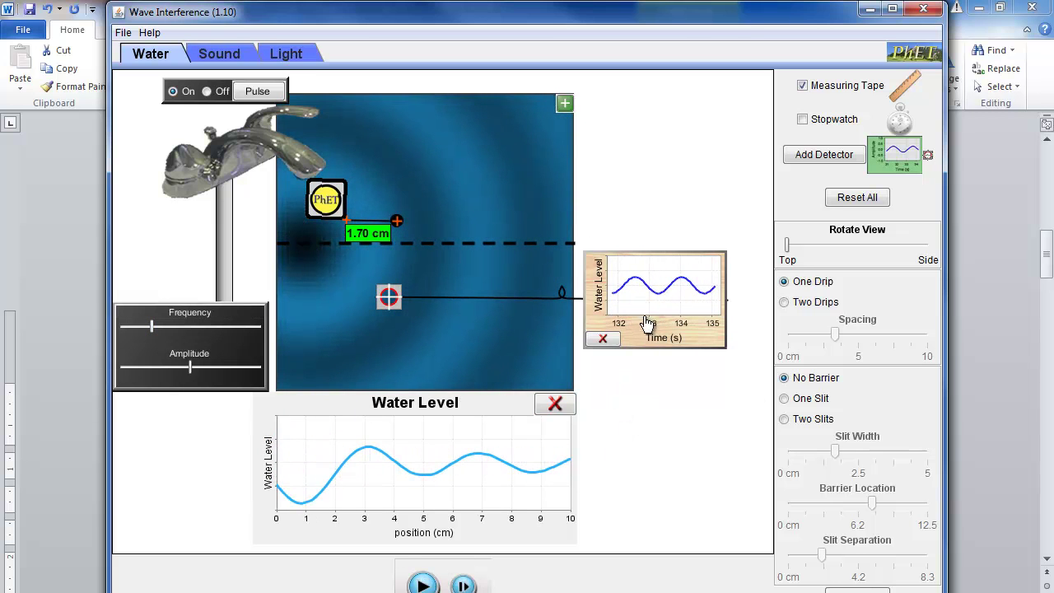
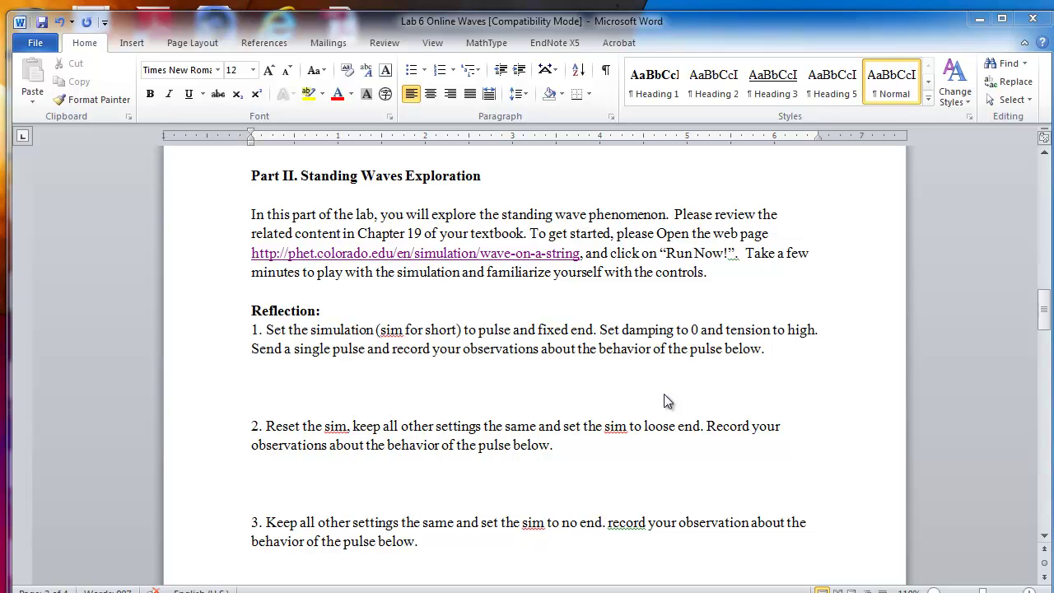
# Step: Follow the lab document's wave-on-a-string link to the PhET page, clear Word out of the way, and run the Wave on a String simulation
pyautogui.keyDown('ctrl'); pyautogui.click(478, 260); pyautogui.keyUp('ctrl')
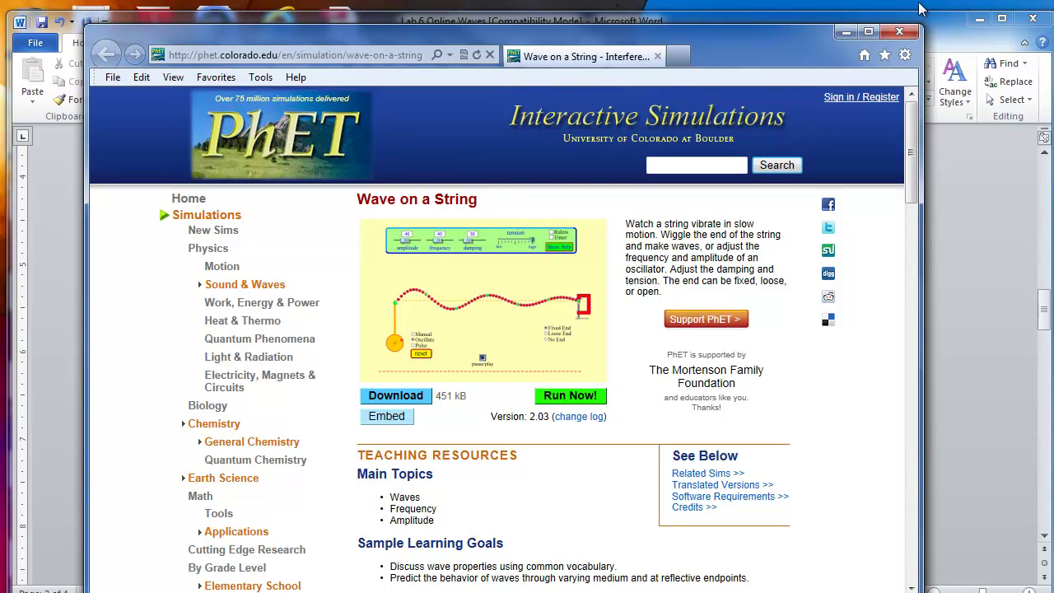
pyautogui.click(951, 39)
pyautogui.press('super+Right')
pyautogui.press('super+Right')
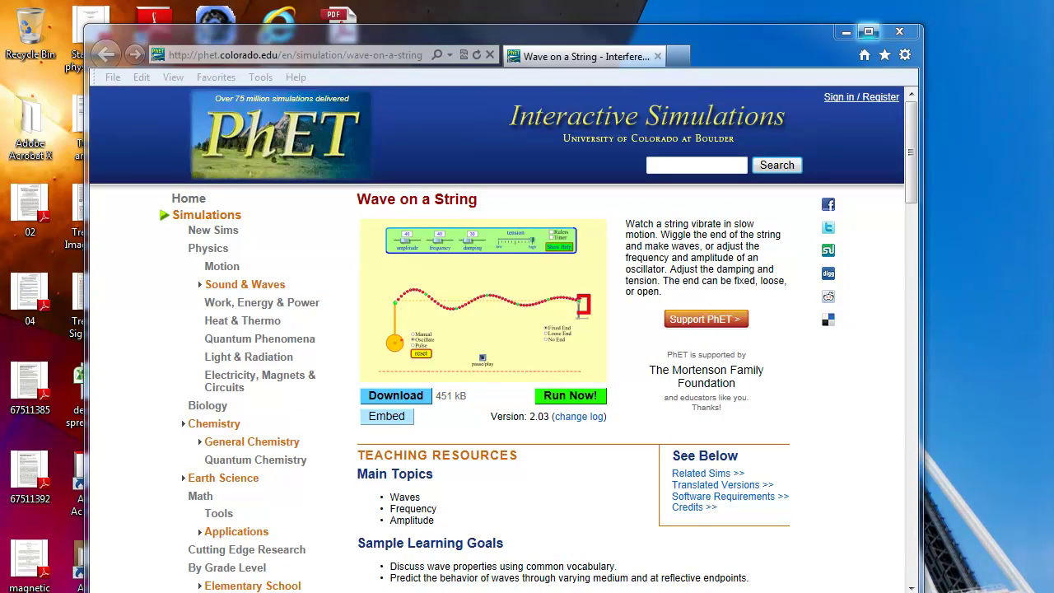
pyautogui.click(591, 398)
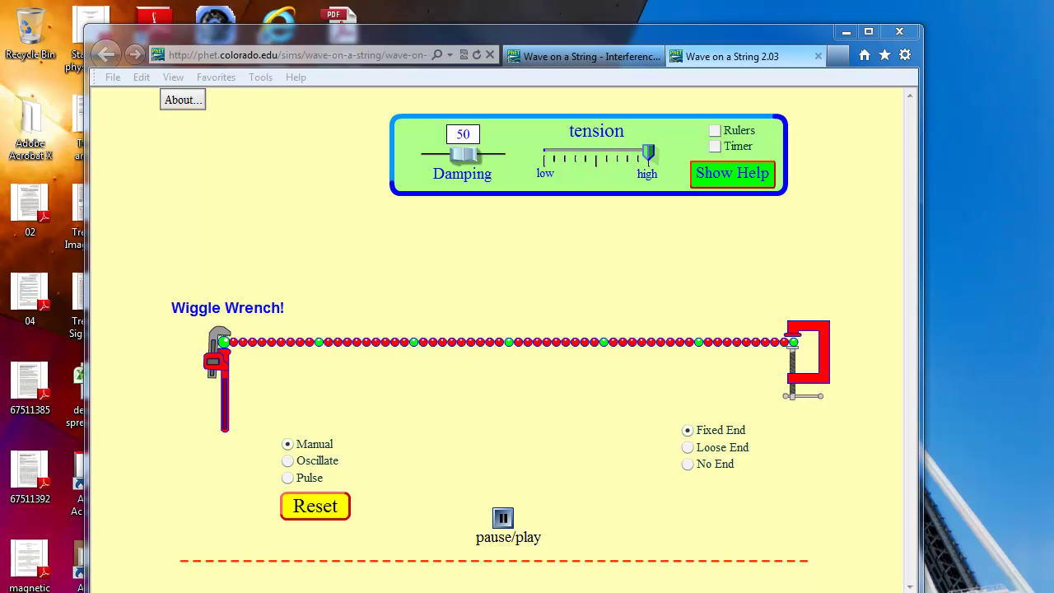
# Step: Put the simulation in Pulse mode, set damping to 0, and send a single pulse along the fixed-end string
pyautogui.click(290, 480)
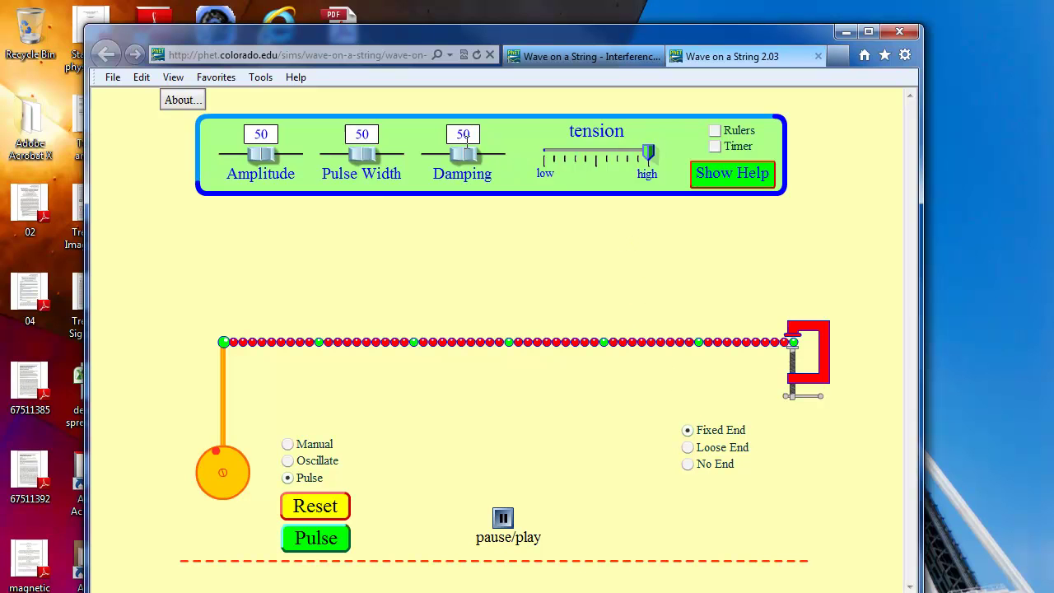
pyautogui.moveTo(464, 156); pyautogui.dragTo(440, 138)
pyautogui.write('0')
pyautogui.press('Return')
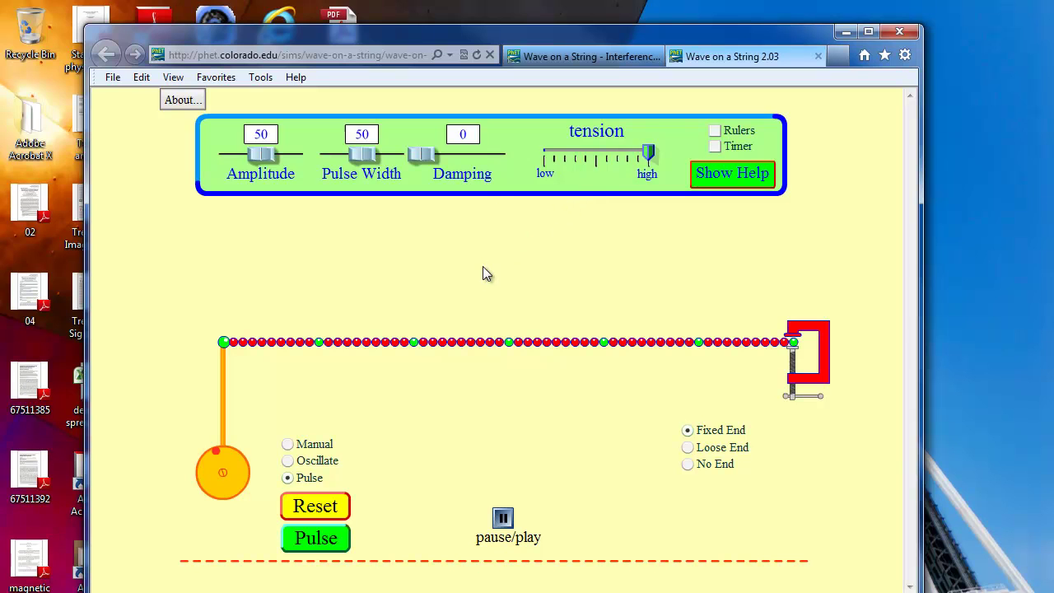
pyautogui.click(315, 540)
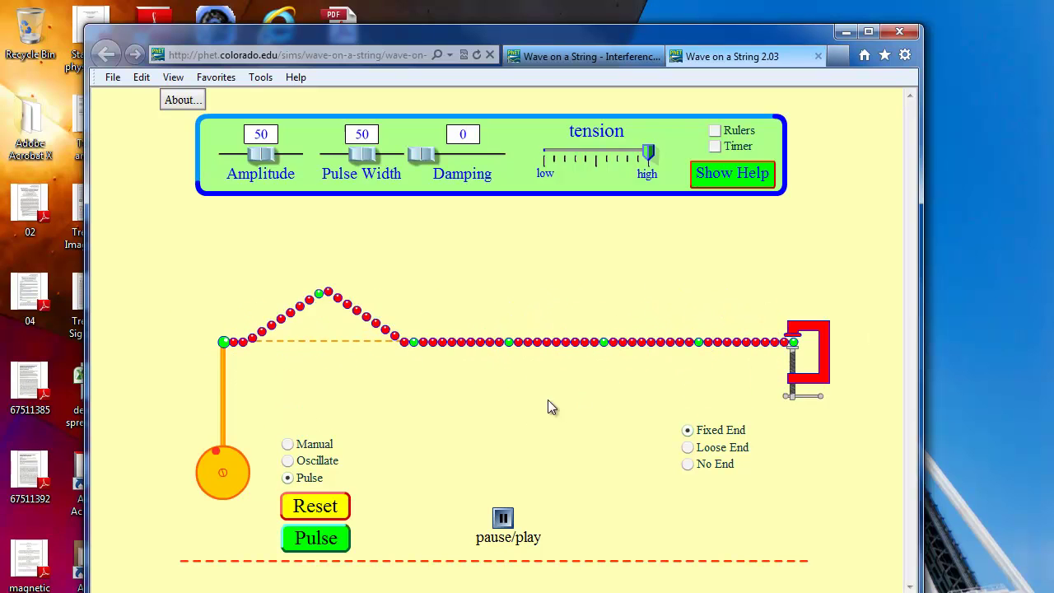
# Step: Reset the string, change its far end to Loose End, and send a single pulse
pyautogui.click(321, 508)
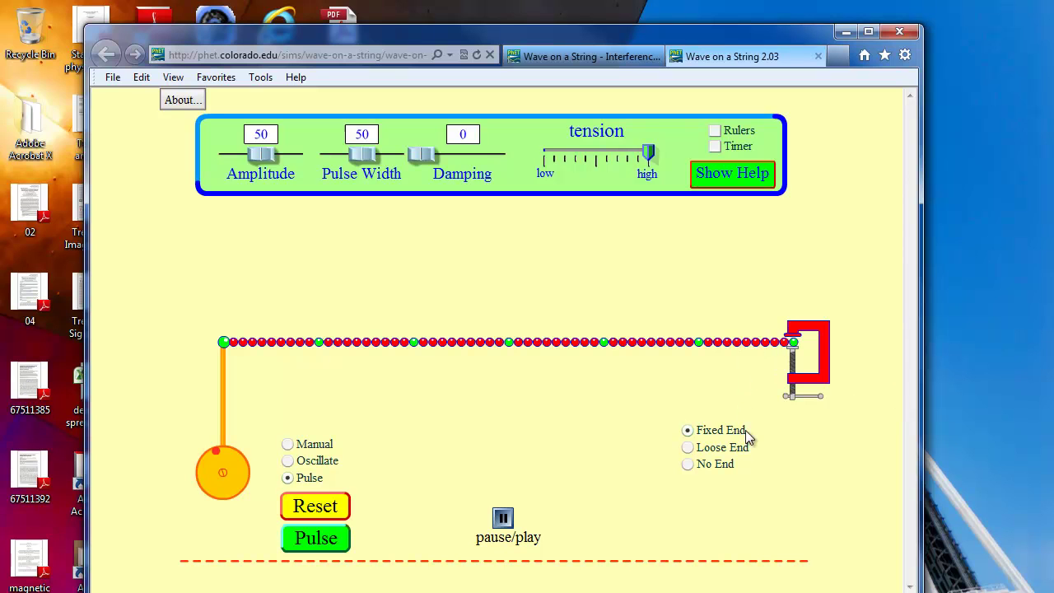
pyautogui.click(688, 448)
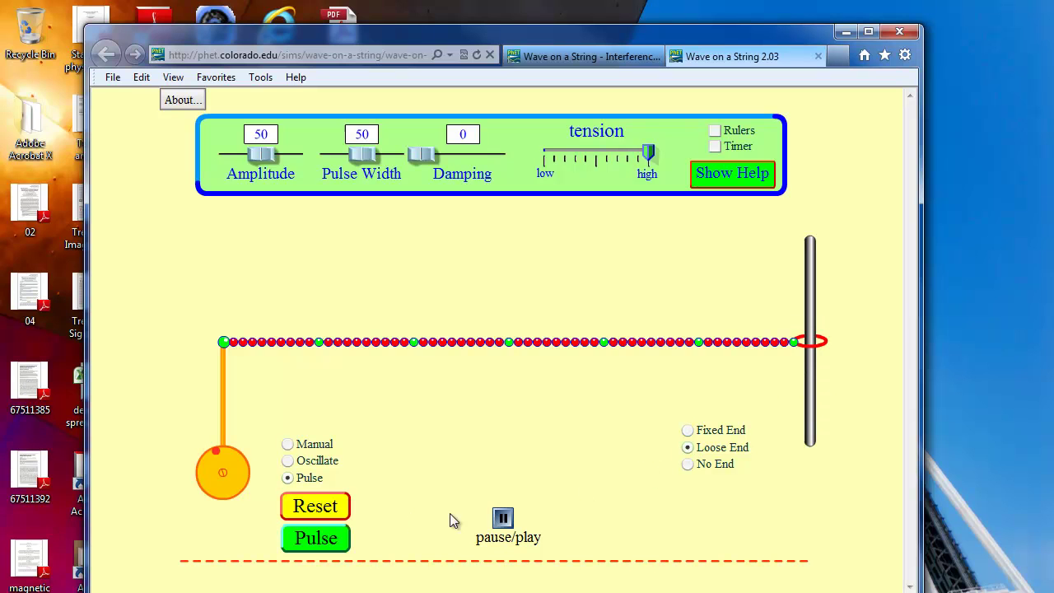
pyautogui.click(334, 544)
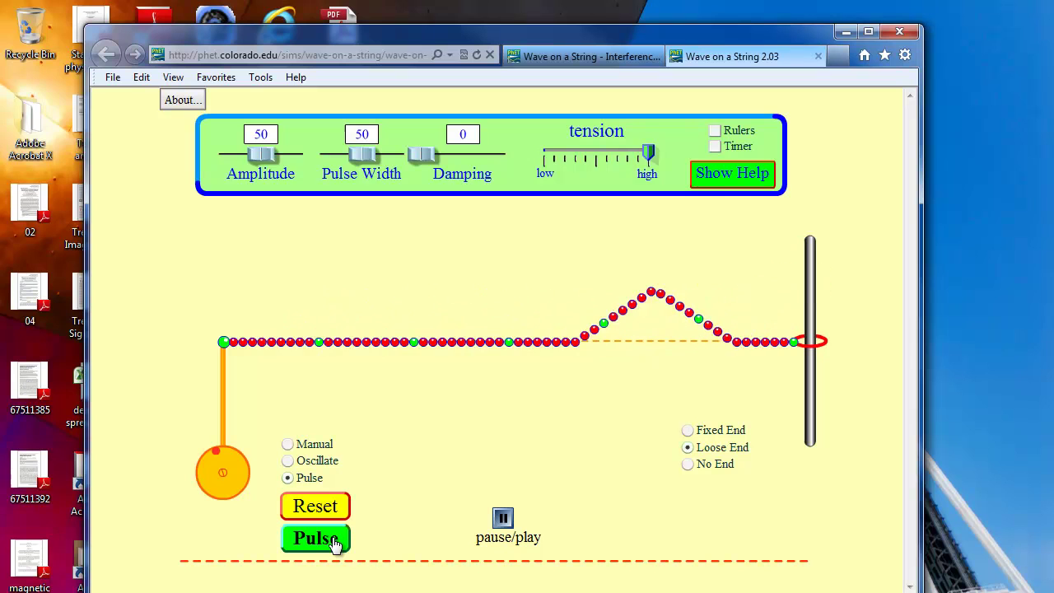
# Step: Reset the string, send a single pulse with the far end set to No End, and reset again
pyautogui.click(329, 511)
pyautogui.click(687, 463)
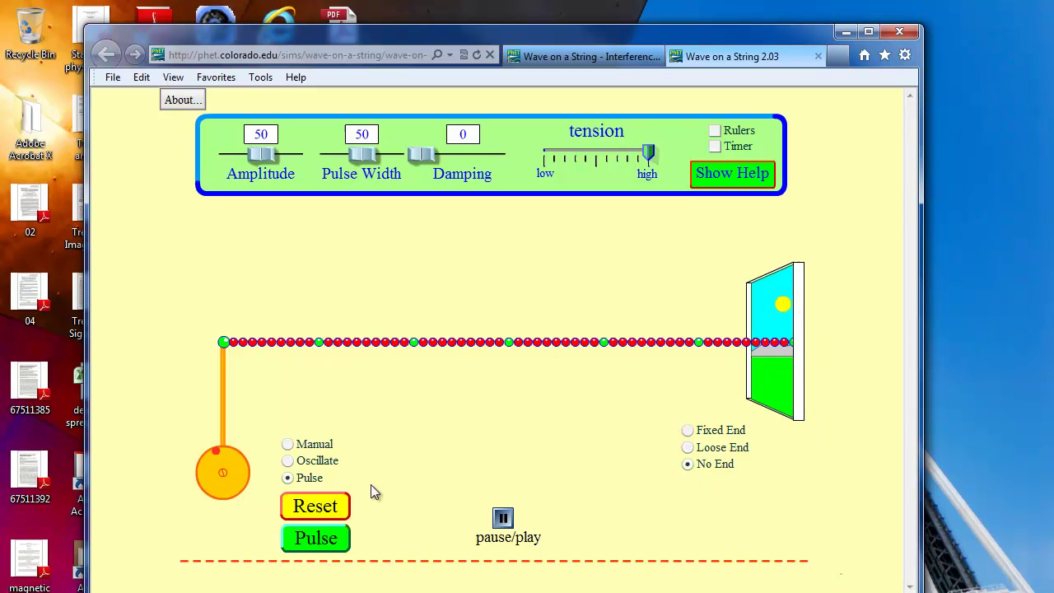
pyautogui.click(325, 550)
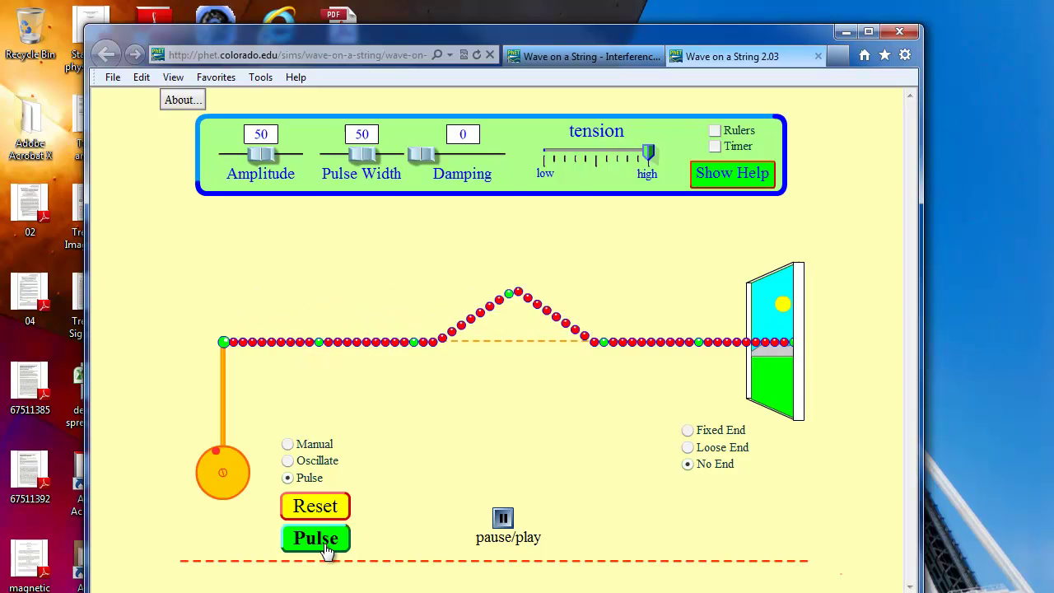
pyautogui.click(328, 517)
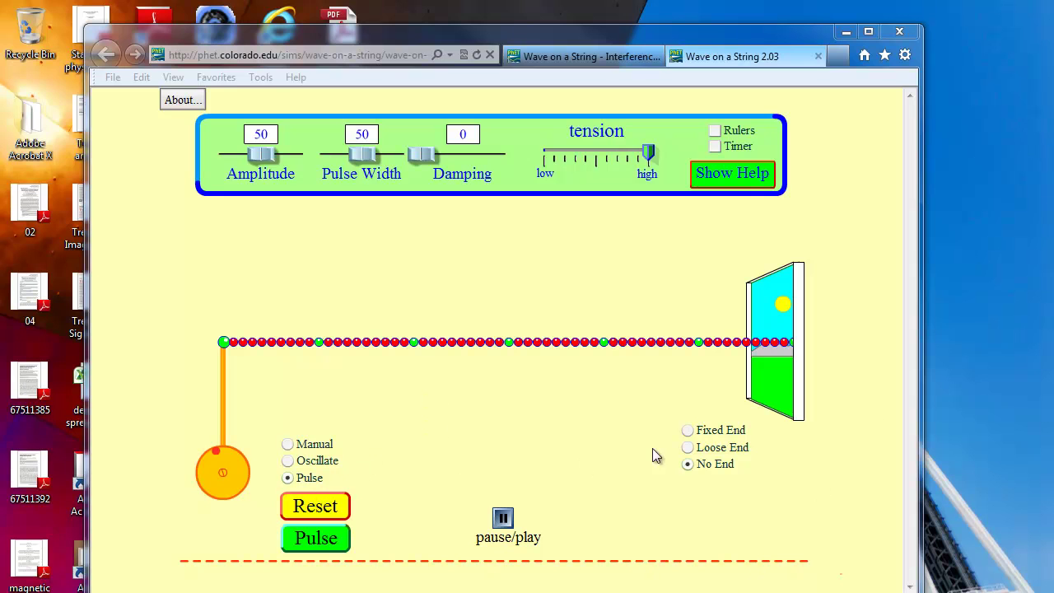
# Step: Switch the string back to Fixed End, send two pulses in succession, and pause as the reflected pulse meets the second one
pyautogui.click(688, 430)
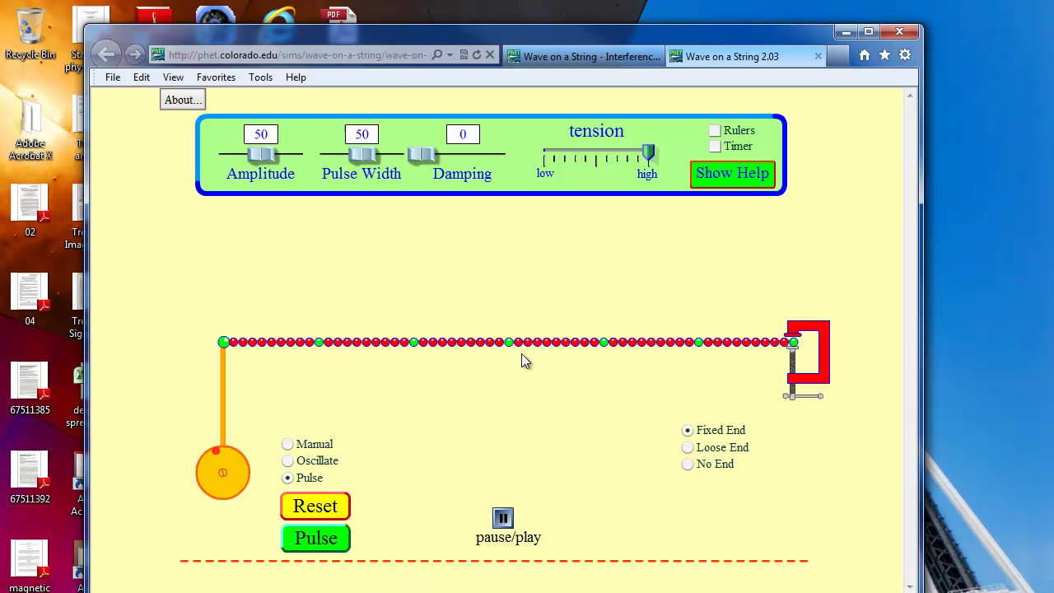
pyautogui.click(317, 539)
pyautogui.click(317, 539)
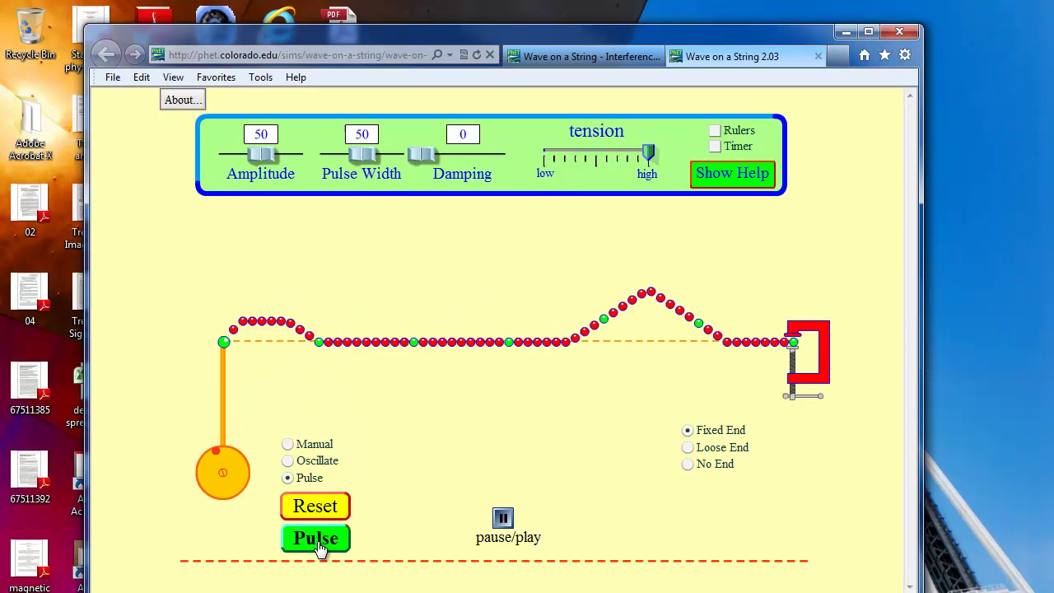
pyautogui.click(503, 518)
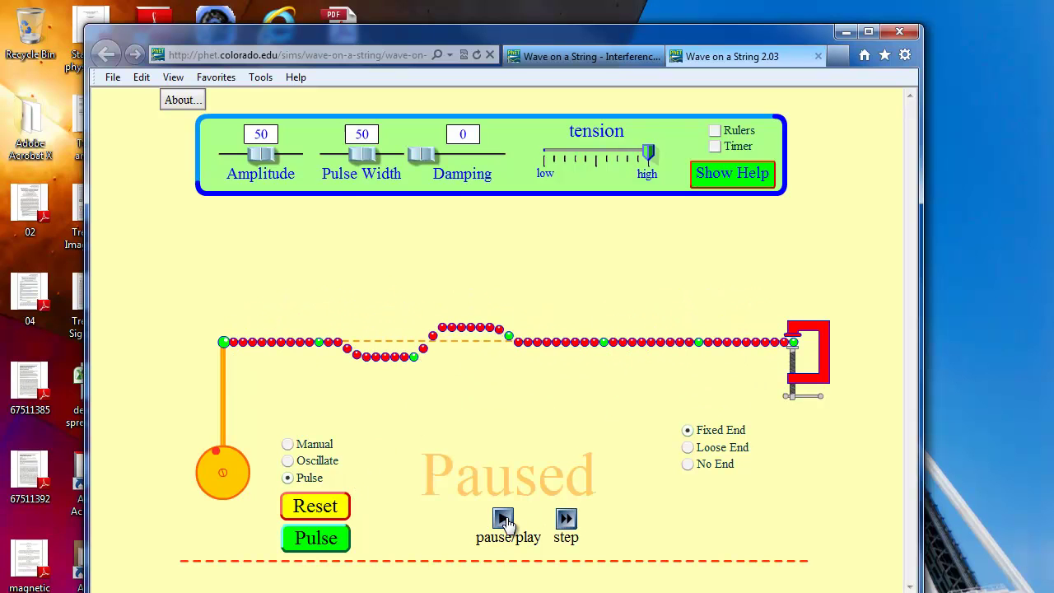
# Step: Step the paused fixed-end simulation forward frame by frame to examine how the two pulses pass through each other, and resume playback
pyautogui.click(566, 520)
pyautogui.click(566, 522)
pyautogui.click(566, 523)
pyautogui.click(566, 524)
pyautogui.click(566, 523)
pyautogui.click(566, 523)
pyautogui.click(567, 524)
pyautogui.click(567, 524)
pyautogui.click(566, 524)
pyautogui.click(566, 523)
pyautogui.click(566, 524)
pyautogui.click(566, 523)
pyautogui.click(566, 523)
pyautogui.click(566, 523)
pyautogui.click(566, 524)
pyautogui.click(566, 523)
pyautogui.click(566, 524)
pyautogui.click(566, 523)
pyautogui.click(566, 523)
pyautogui.click(567, 523)
pyautogui.click(566, 523)
pyautogui.click(566, 523)
pyautogui.click(566, 521)
pyautogui.click(566, 520)
pyautogui.click(566, 520)
pyautogui.click(566, 520)
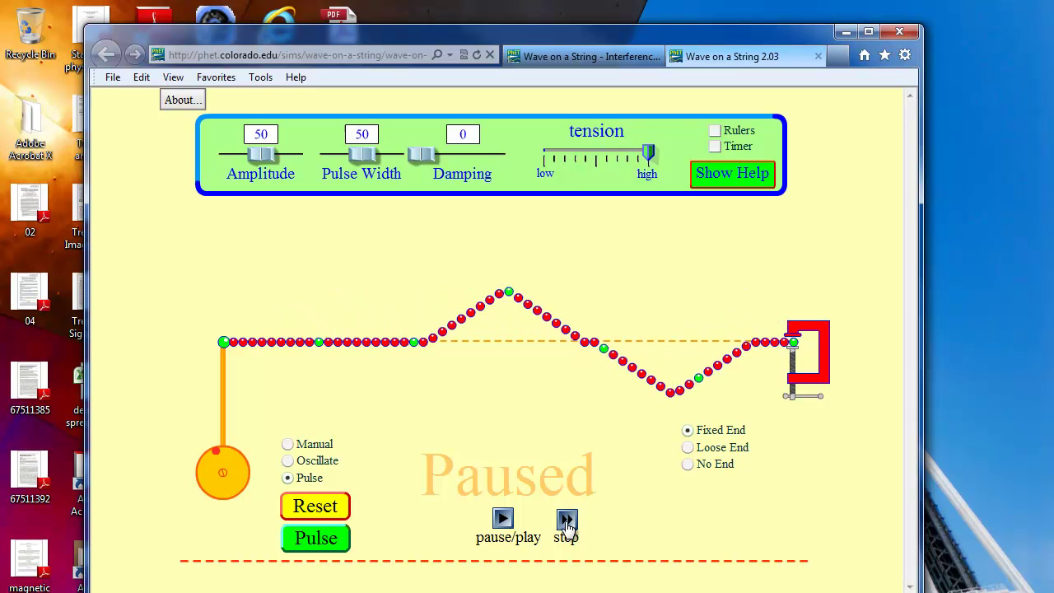
pyautogui.click(566, 520)
pyautogui.click(567, 520)
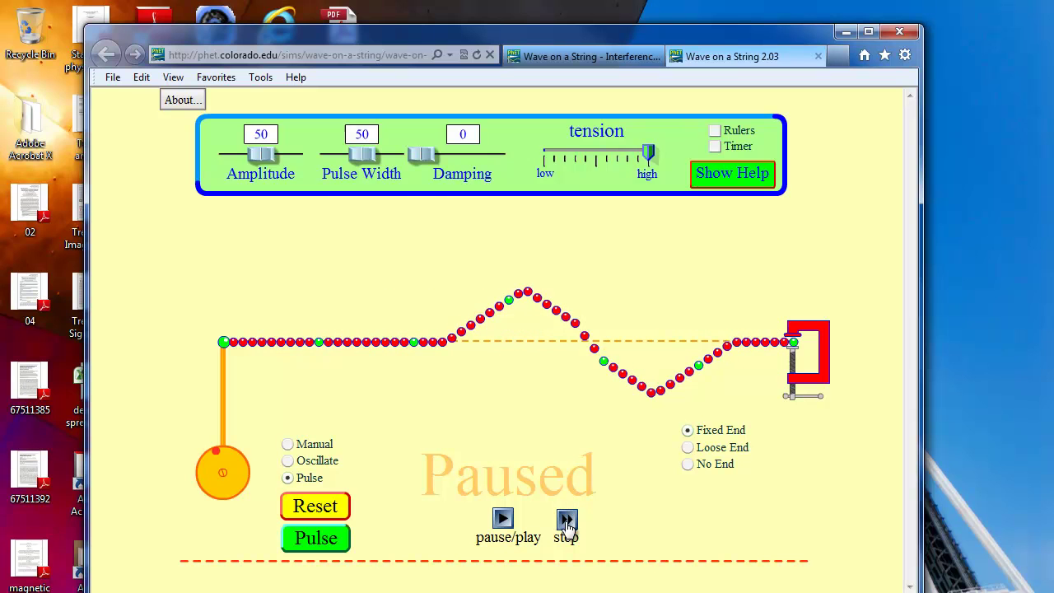
pyautogui.click(504, 519)
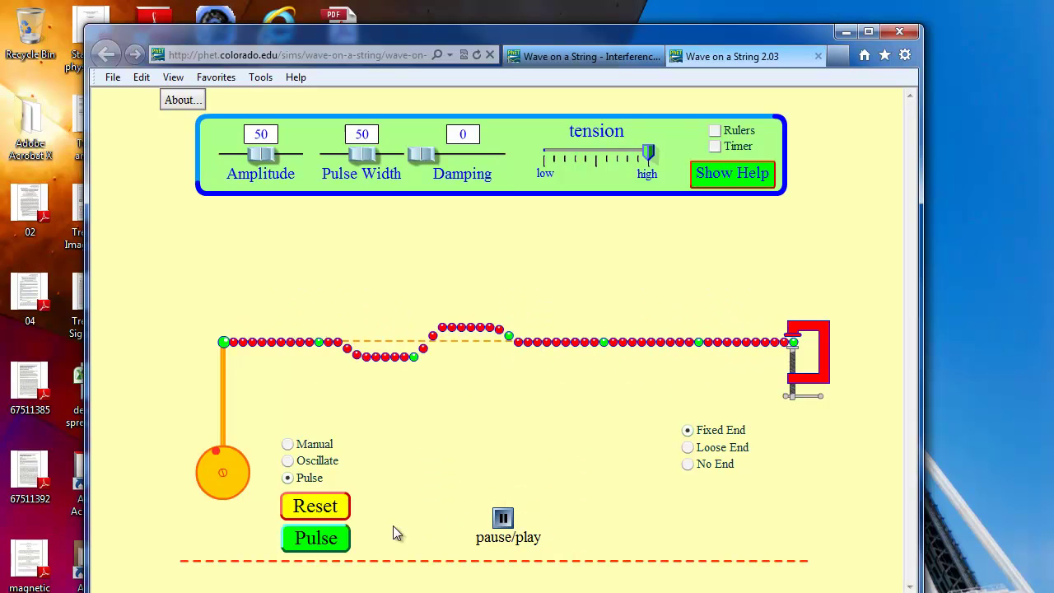
# Step: Reset the string, set it to Loose End, send two pulses in succession, and pause while both are travelling
pyautogui.click(321, 509)
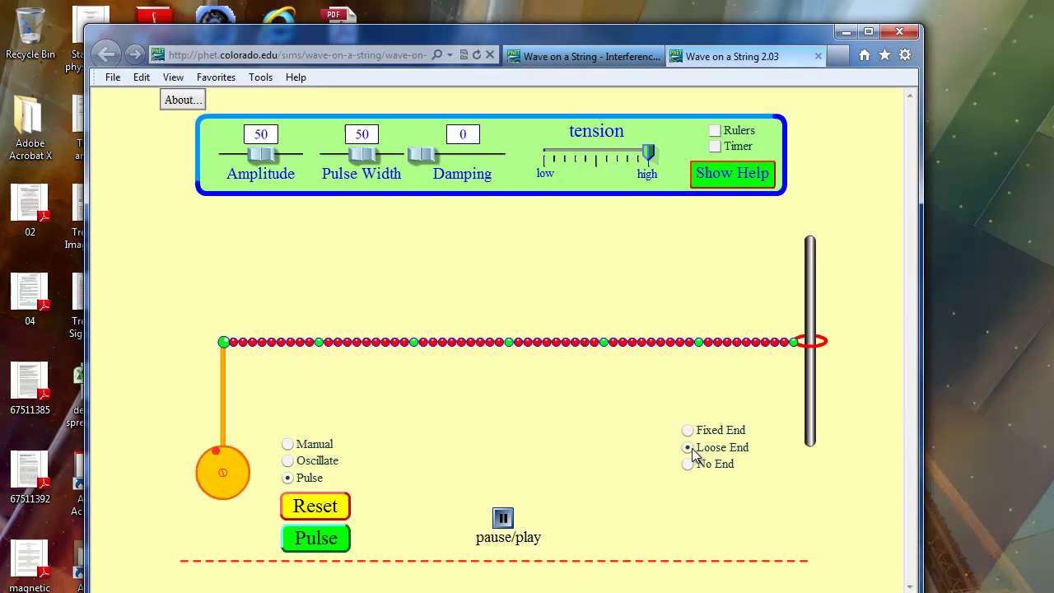
pyautogui.click(321, 543)
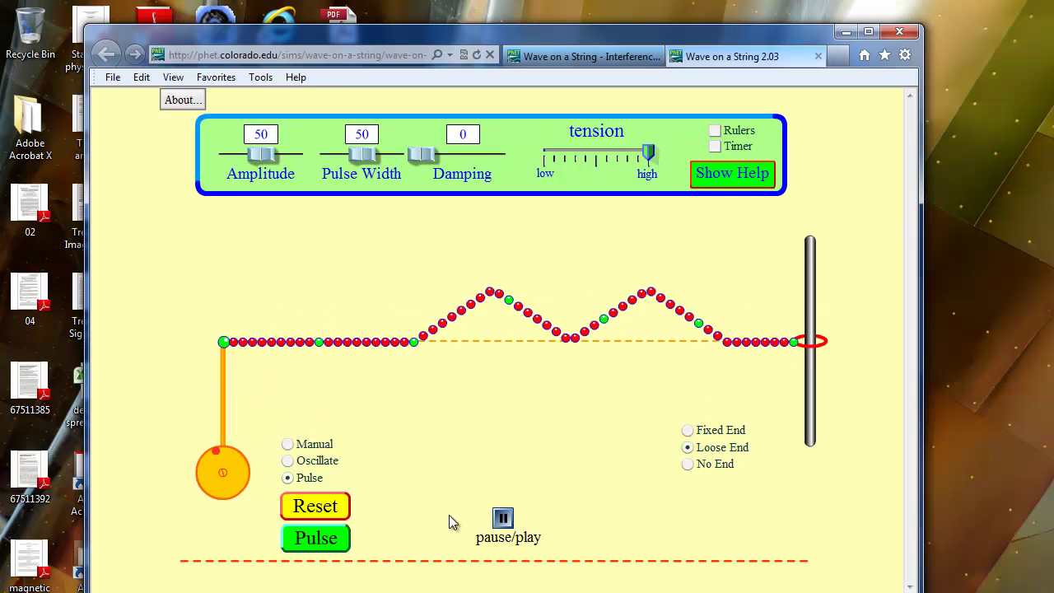
pyautogui.click(503, 517)
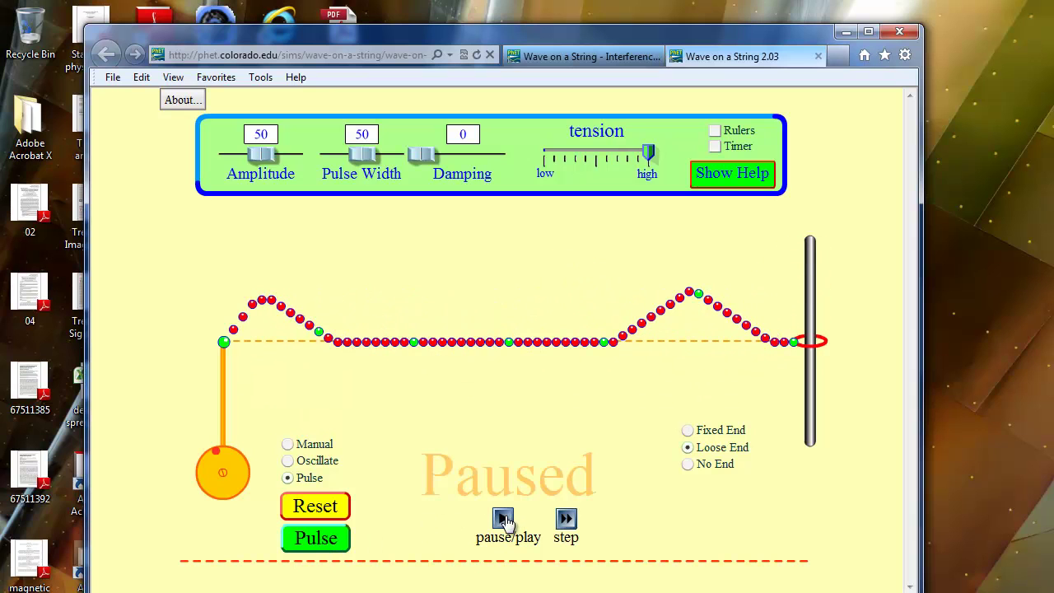
# Step: Step the loose-end simulation forward to examine how the two pulses approach and overlap, and reset the string
pyautogui.doubleClick(568, 518)
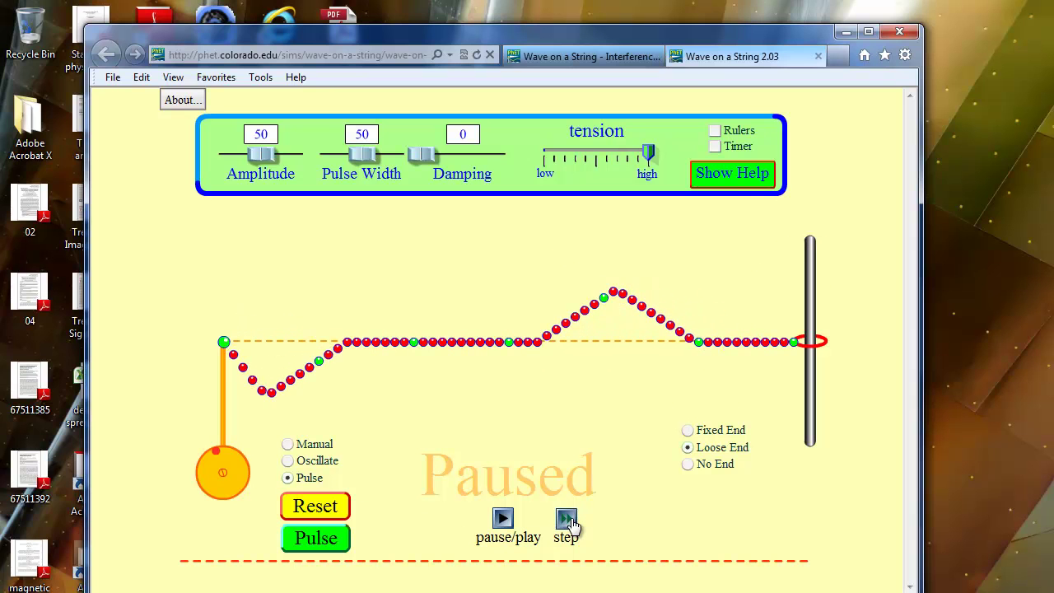
pyautogui.doubleClick(567, 519)
pyautogui.doubleClick(569, 519)
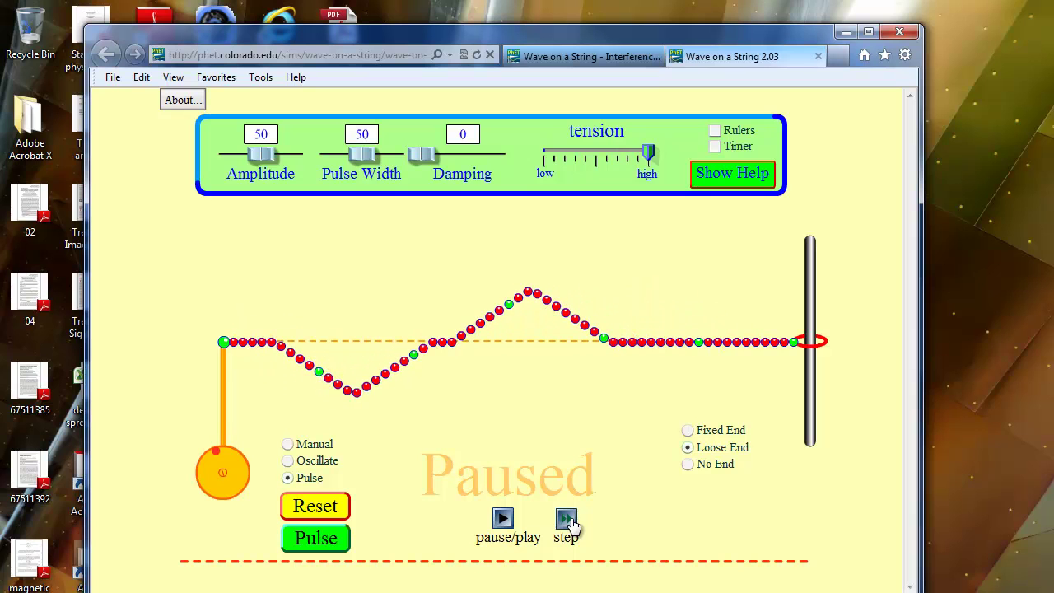
pyautogui.click(567, 519)
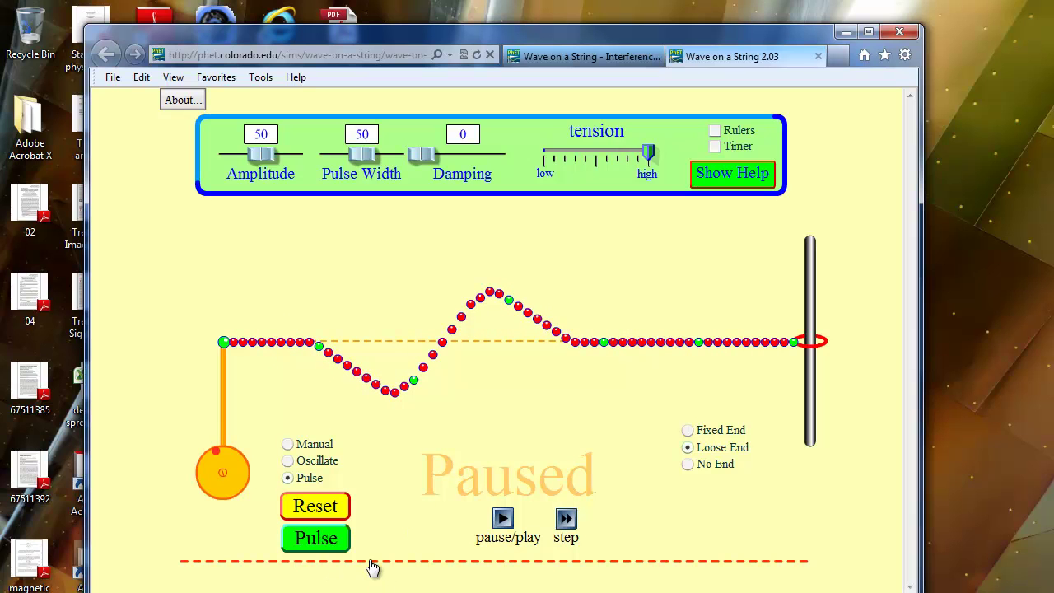
pyautogui.click(322, 508)
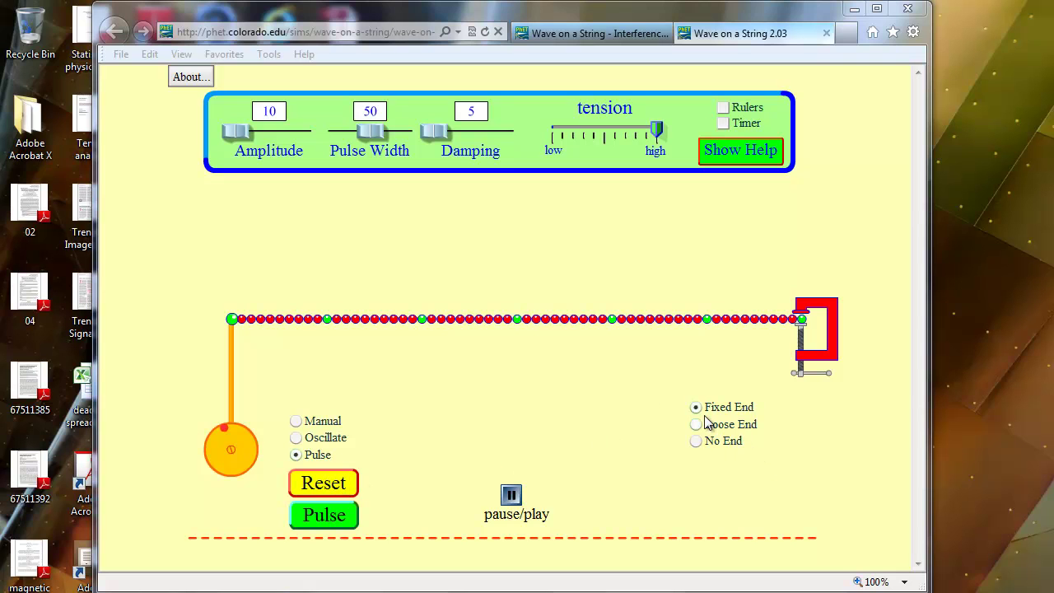
# Step: Switch the fixed-end string to Oscillate mode and set the oscillator frequency to 25
pyautogui.click(296, 438)
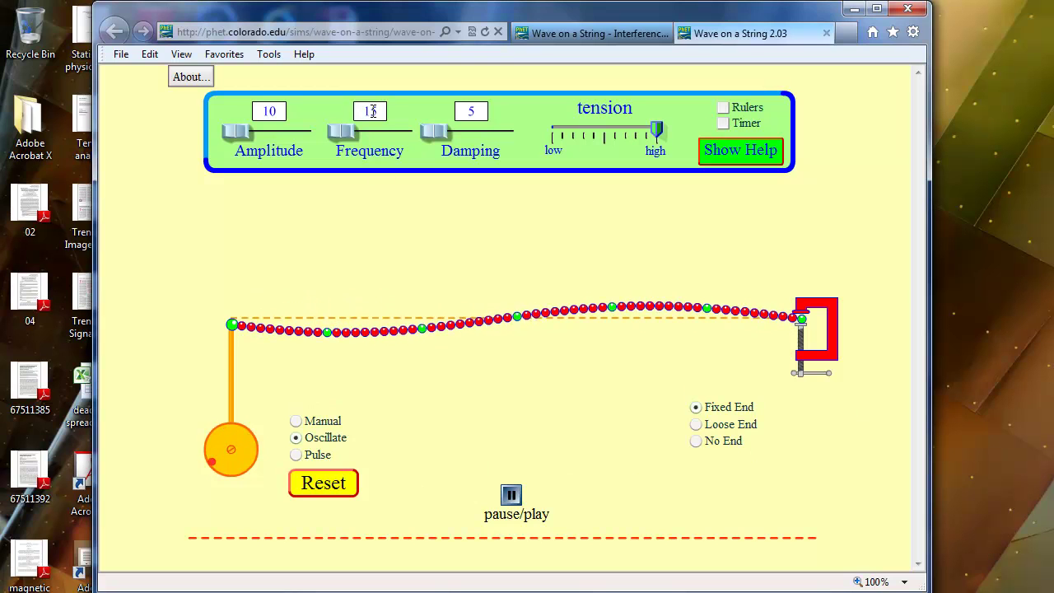
pyautogui.moveTo(370, 111); pyautogui.dragTo(344, 130)
pyautogui.write('25')
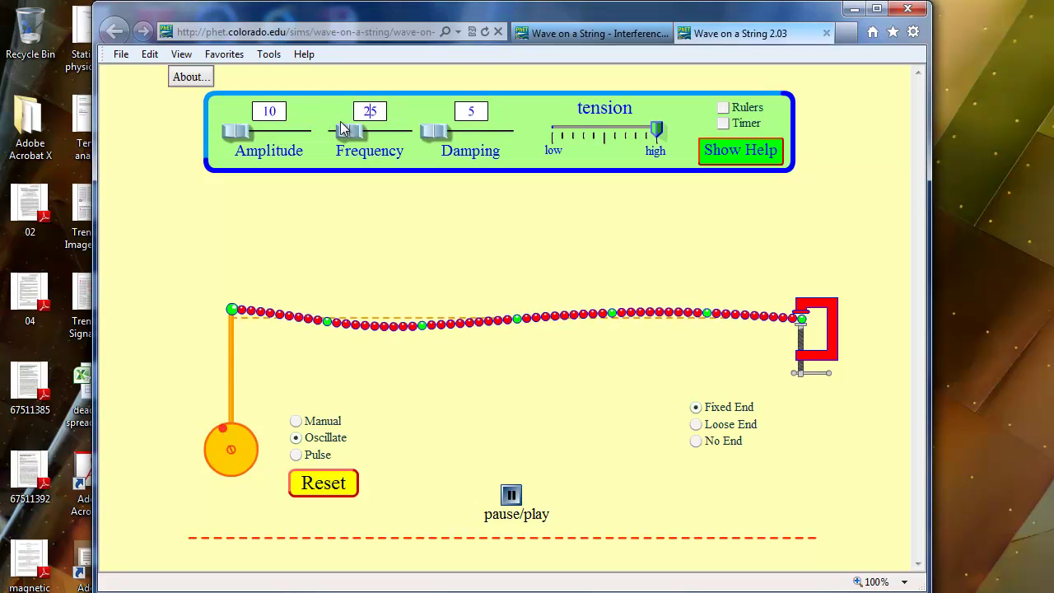
pyautogui.press('Return')
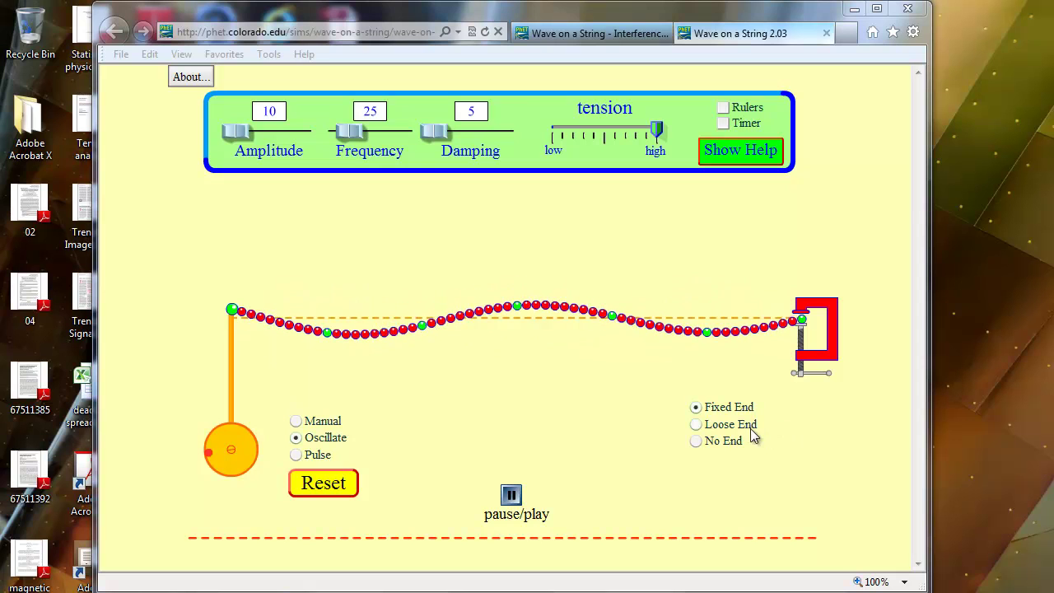
# Step: Change the oscillating string to Loose End, set the amplitude to 20, and pause the simulation to view the wave
pyautogui.click(696, 427)
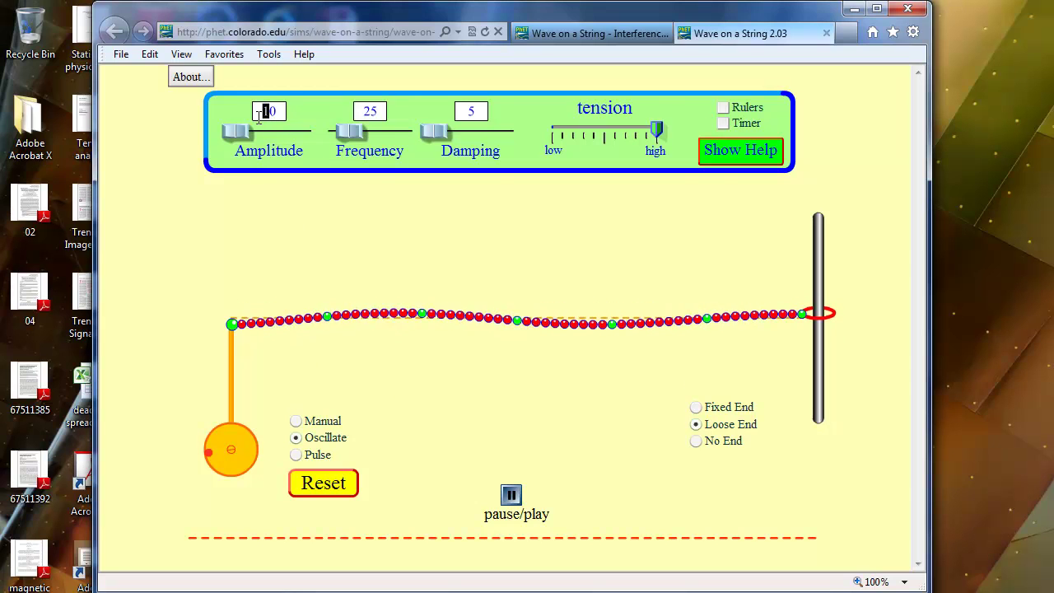
pyautogui.write('2')
pyautogui.press('Return')
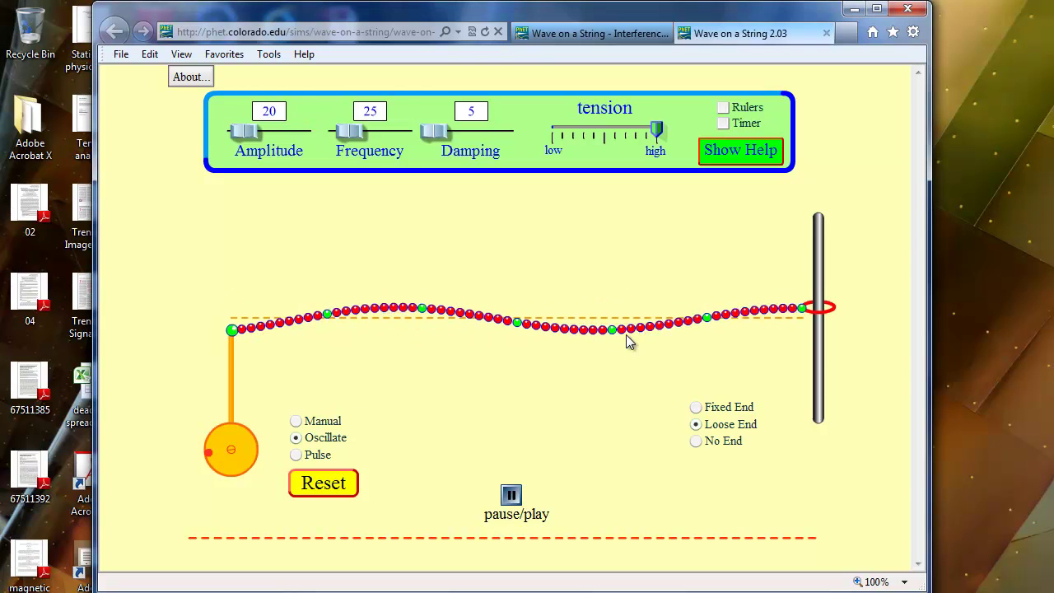
pyautogui.click(511, 496)
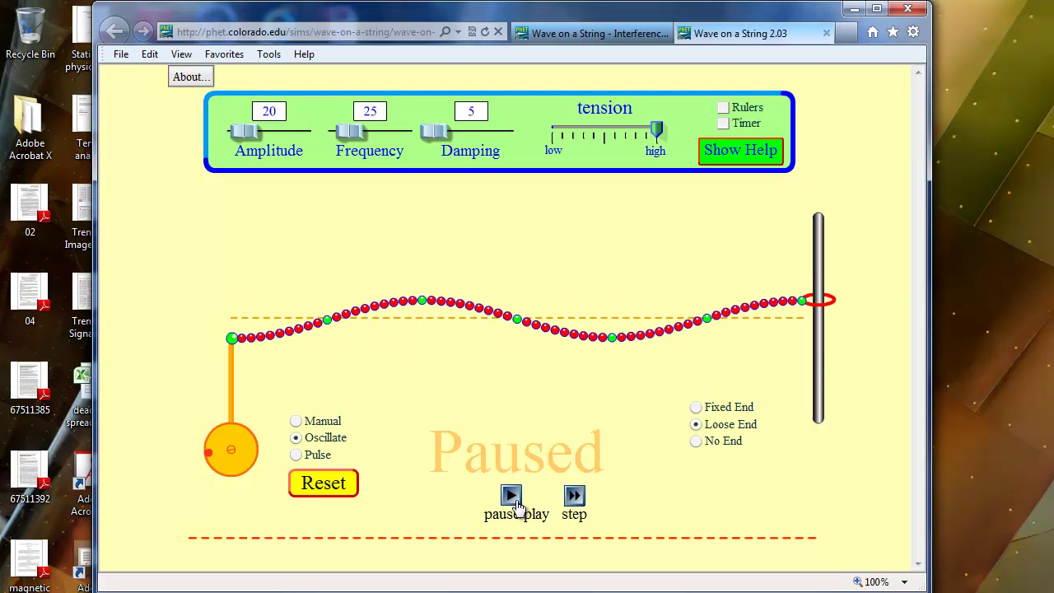